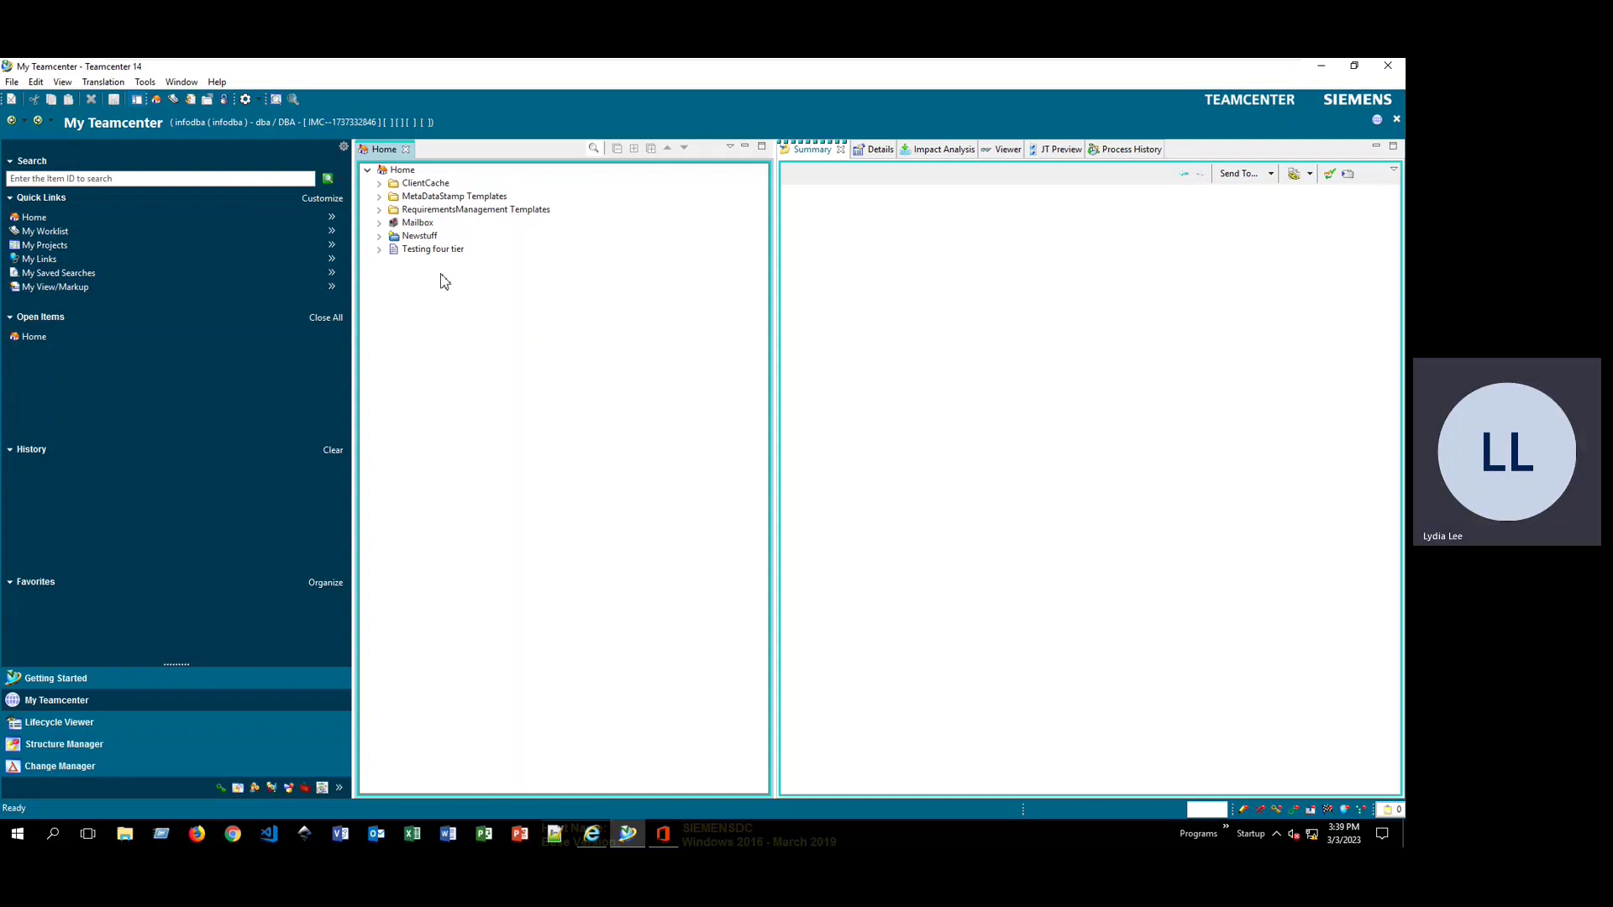
# Open the Tools menu in the Teamcenter menu bar
pyautogui.click(145, 82)
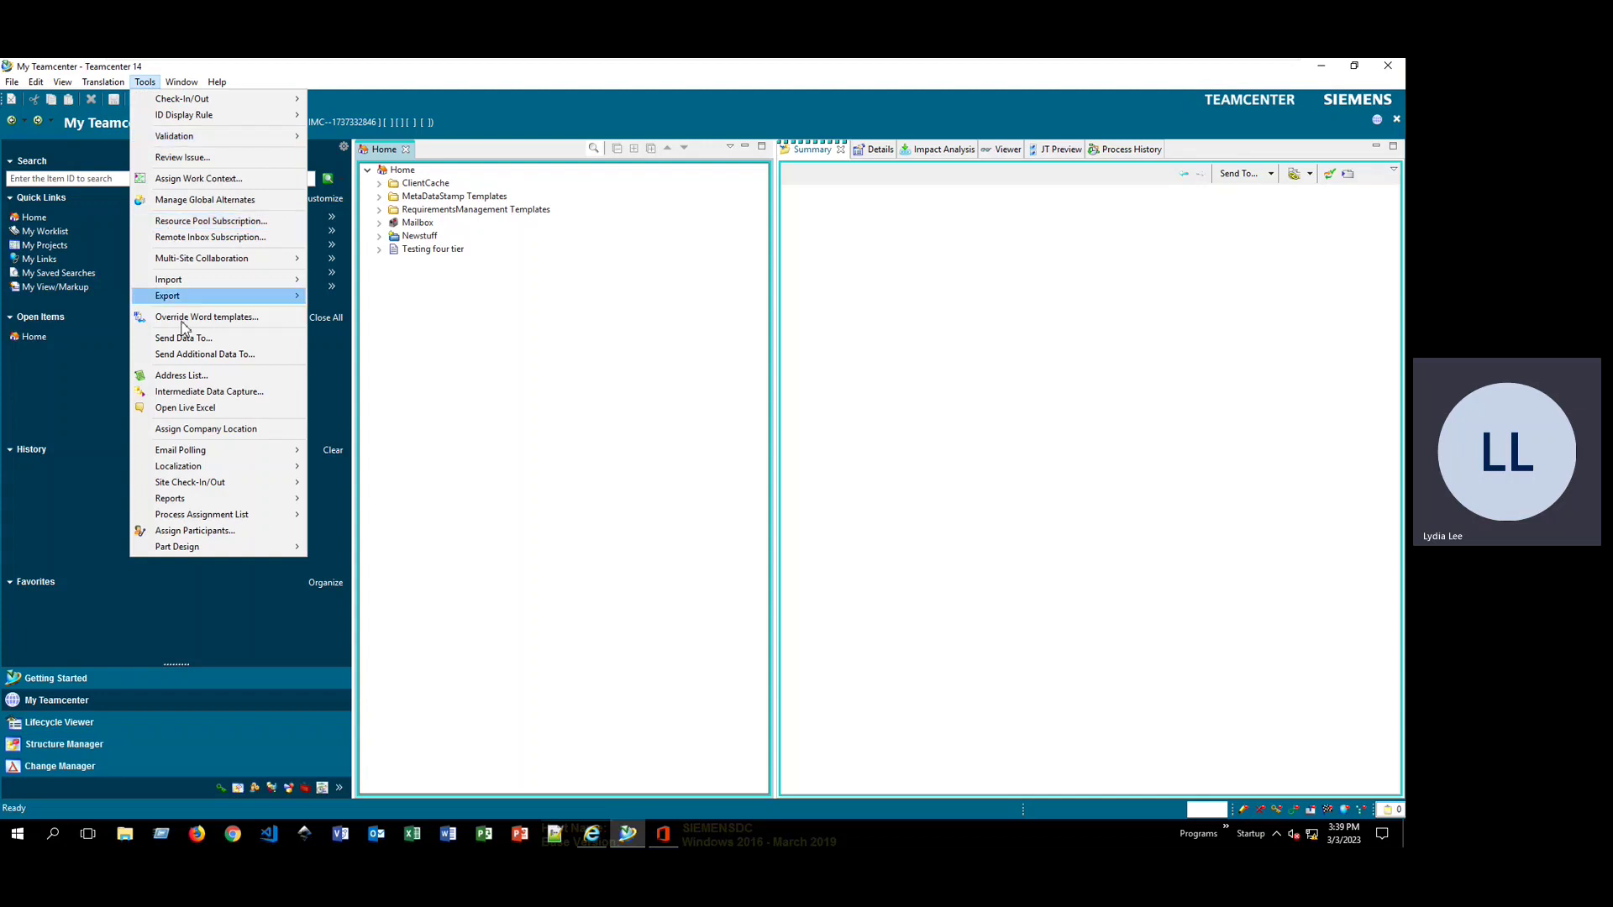
pyautogui.moveTo(214, 497)
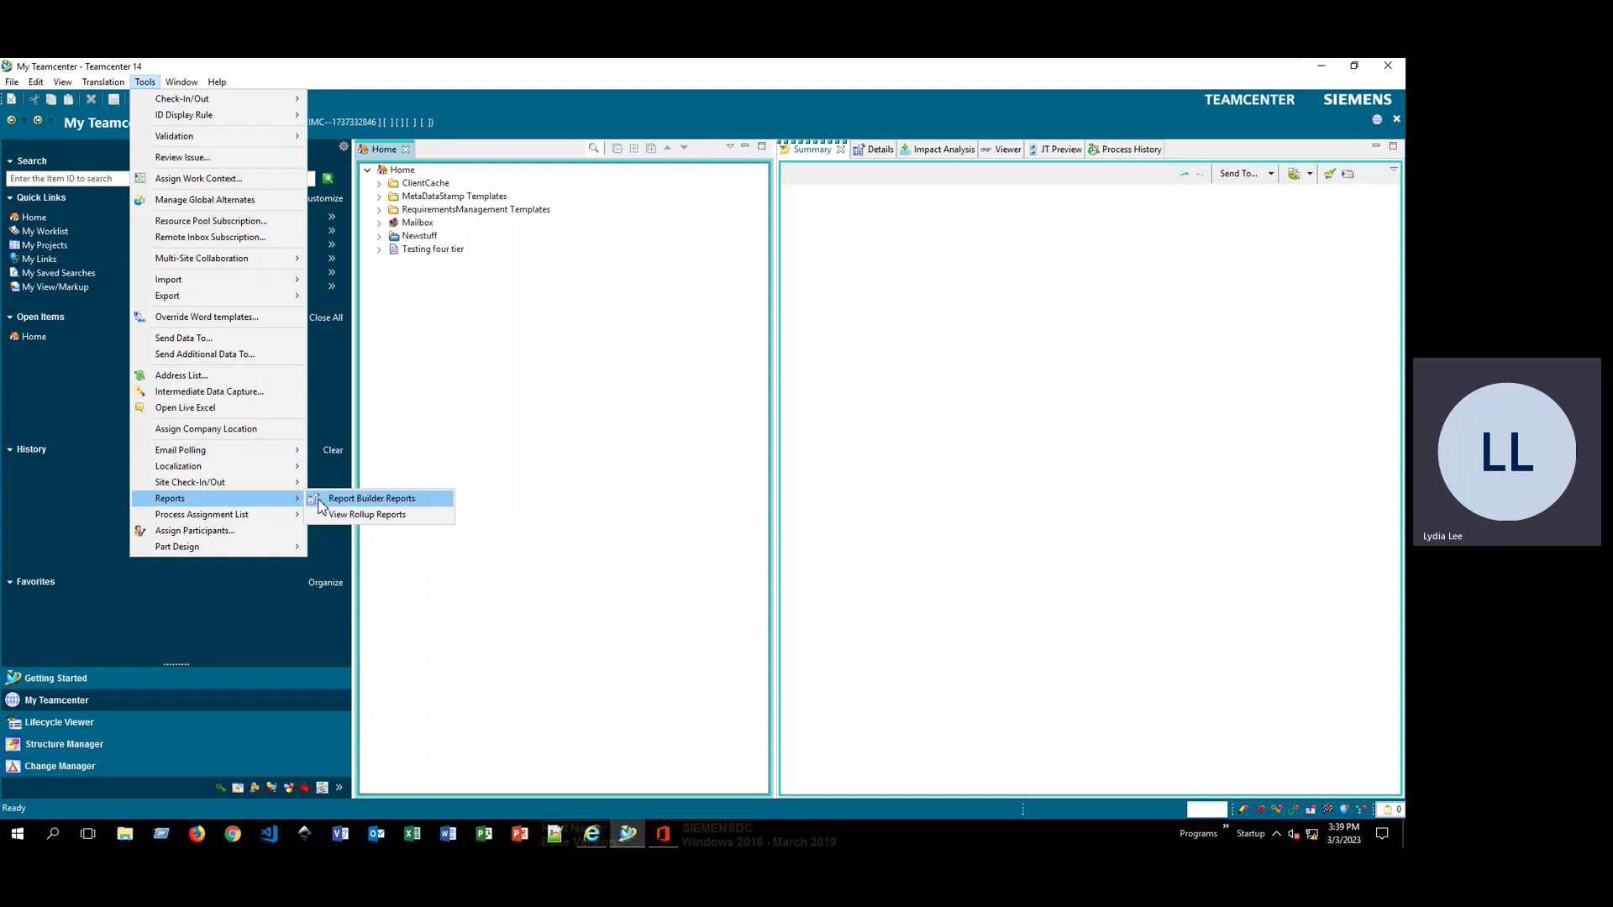
# Launch Report Builder Reports and select Admin - Group/Role Membership from the report list
pyautogui.click(320, 501)
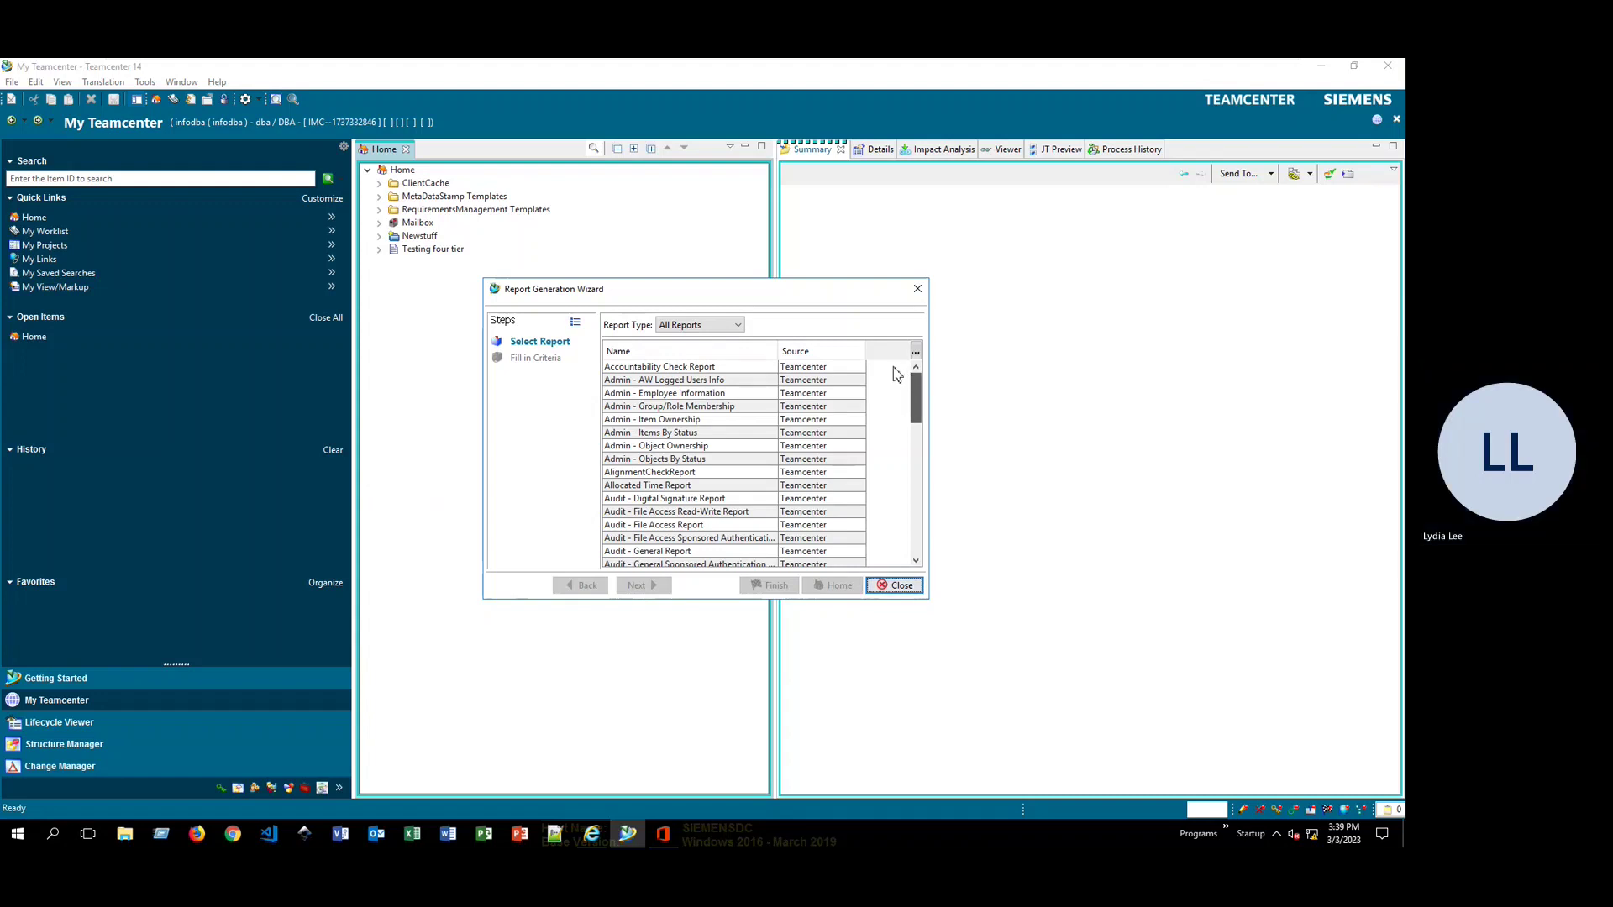
pyautogui.scroll(-3, 895, 377)
pyautogui.scroll(-4, 920, 437)
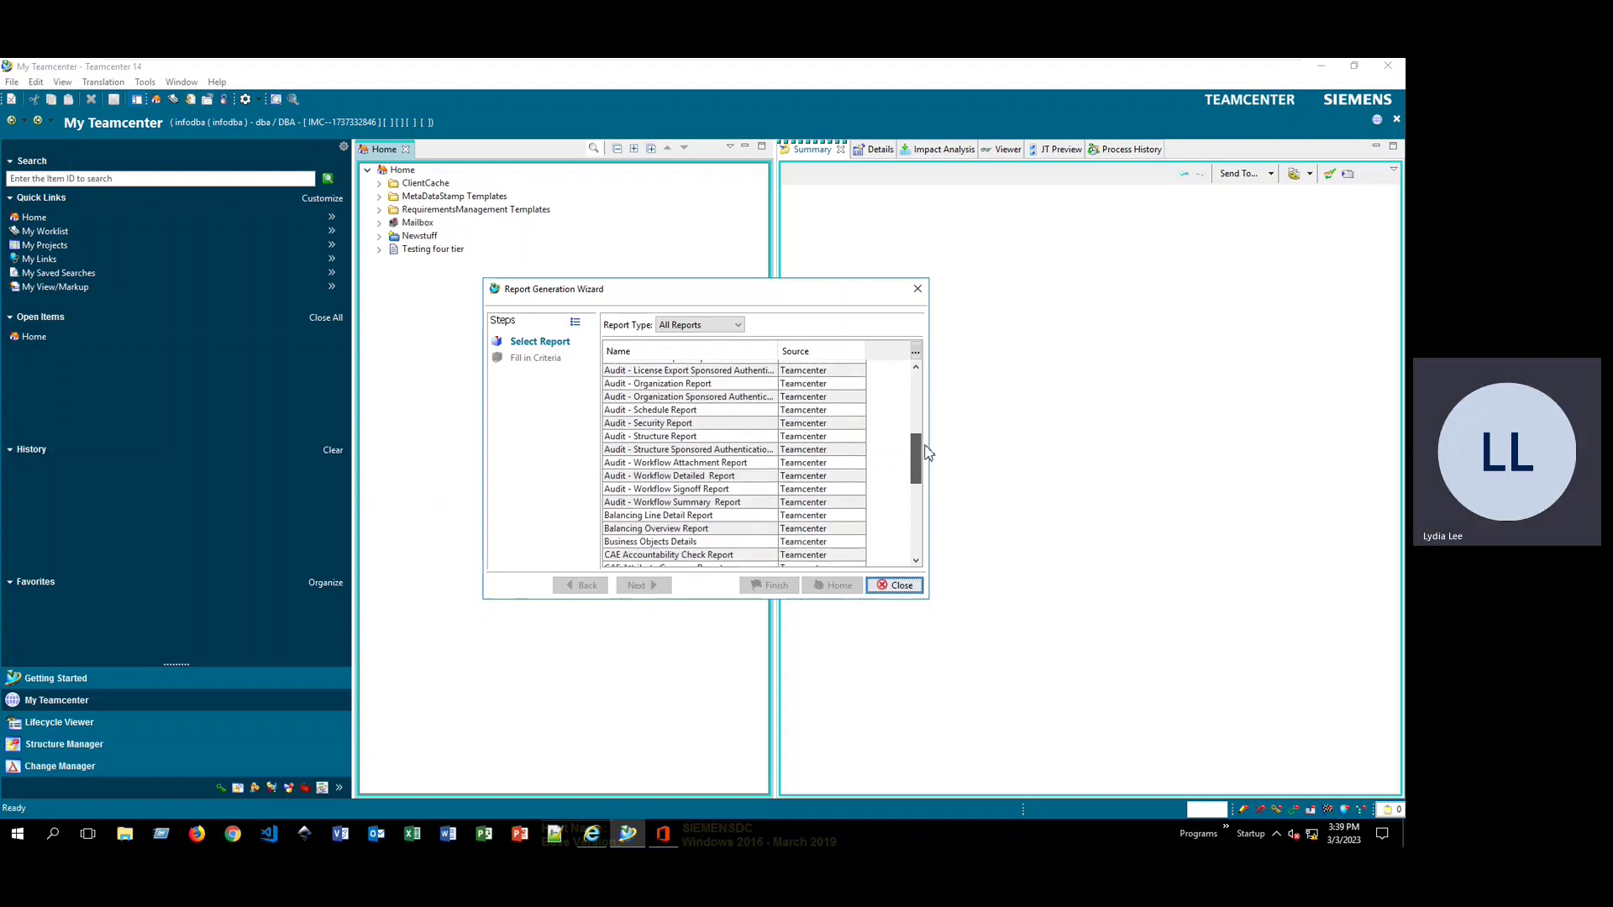
pyautogui.scroll(-1, 927, 456)
pyautogui.scroll(-1, 928, 460)
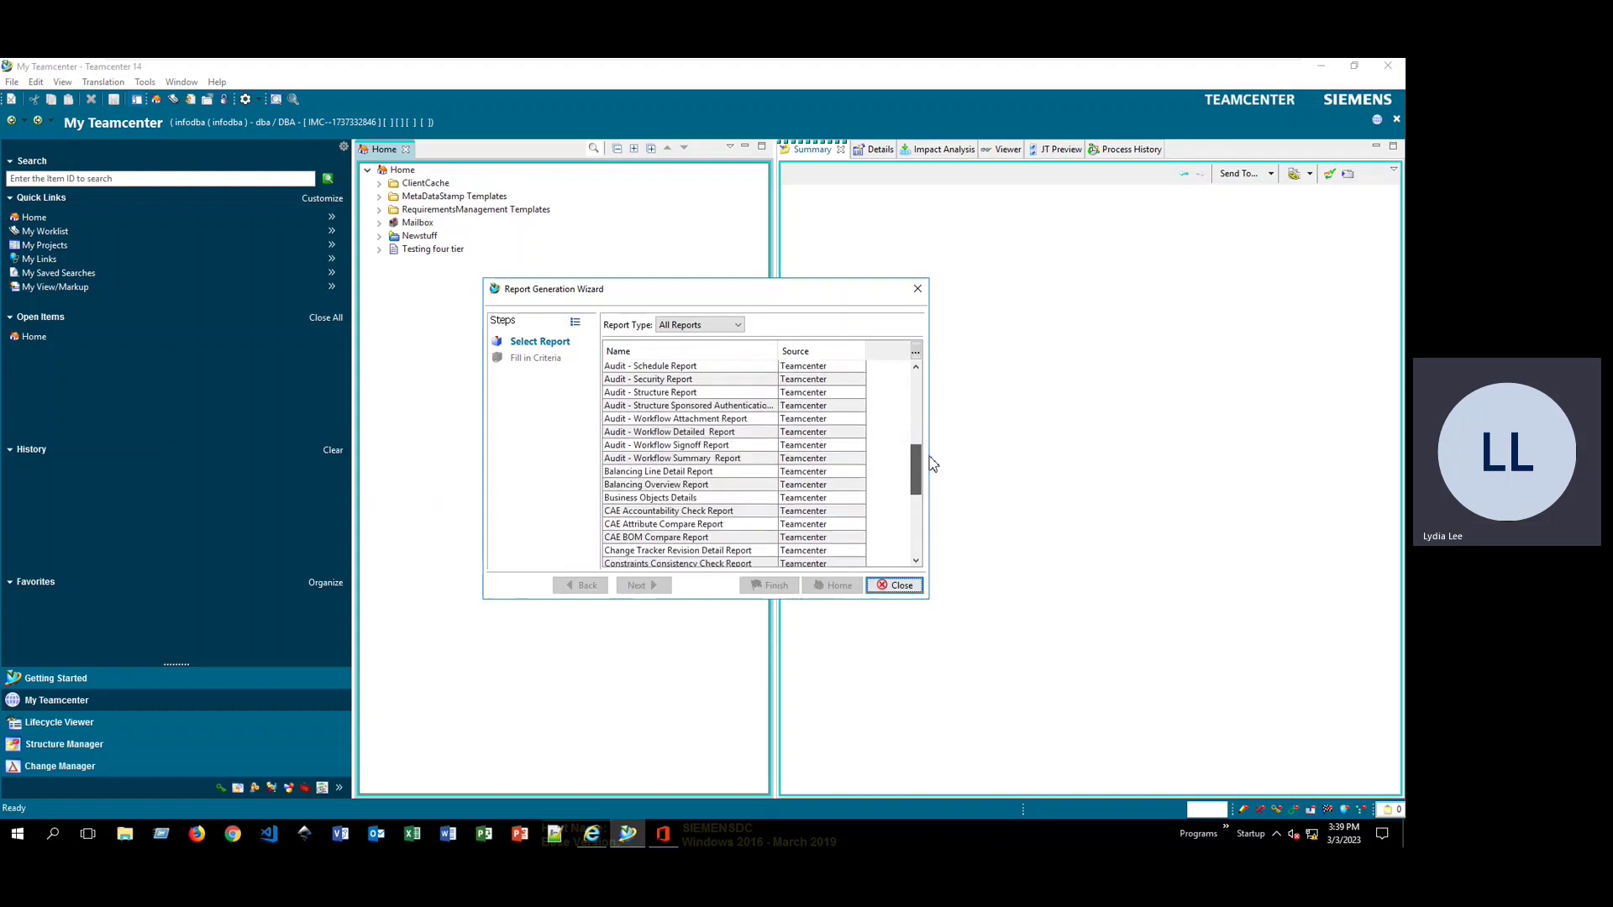
pyautogui.scroll(-1, 928, 464)
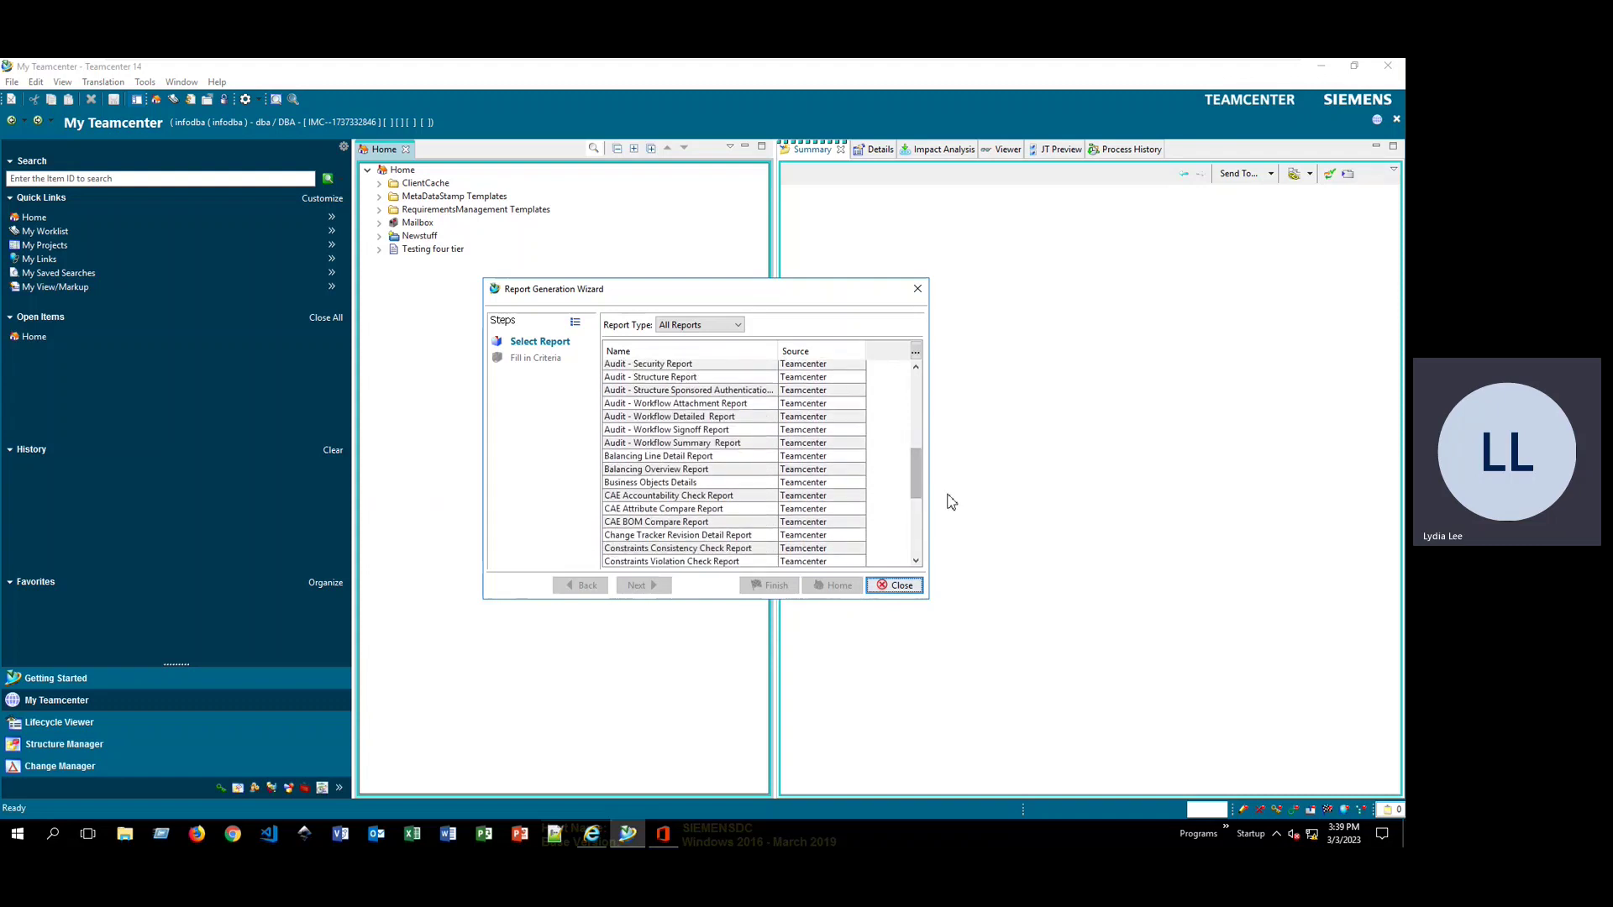
pyautogui.scroll(-1, 877, 505)
pyautogui.scroll(-2, 882, 507)
pyautogui.scroll(-1, 882, 506)
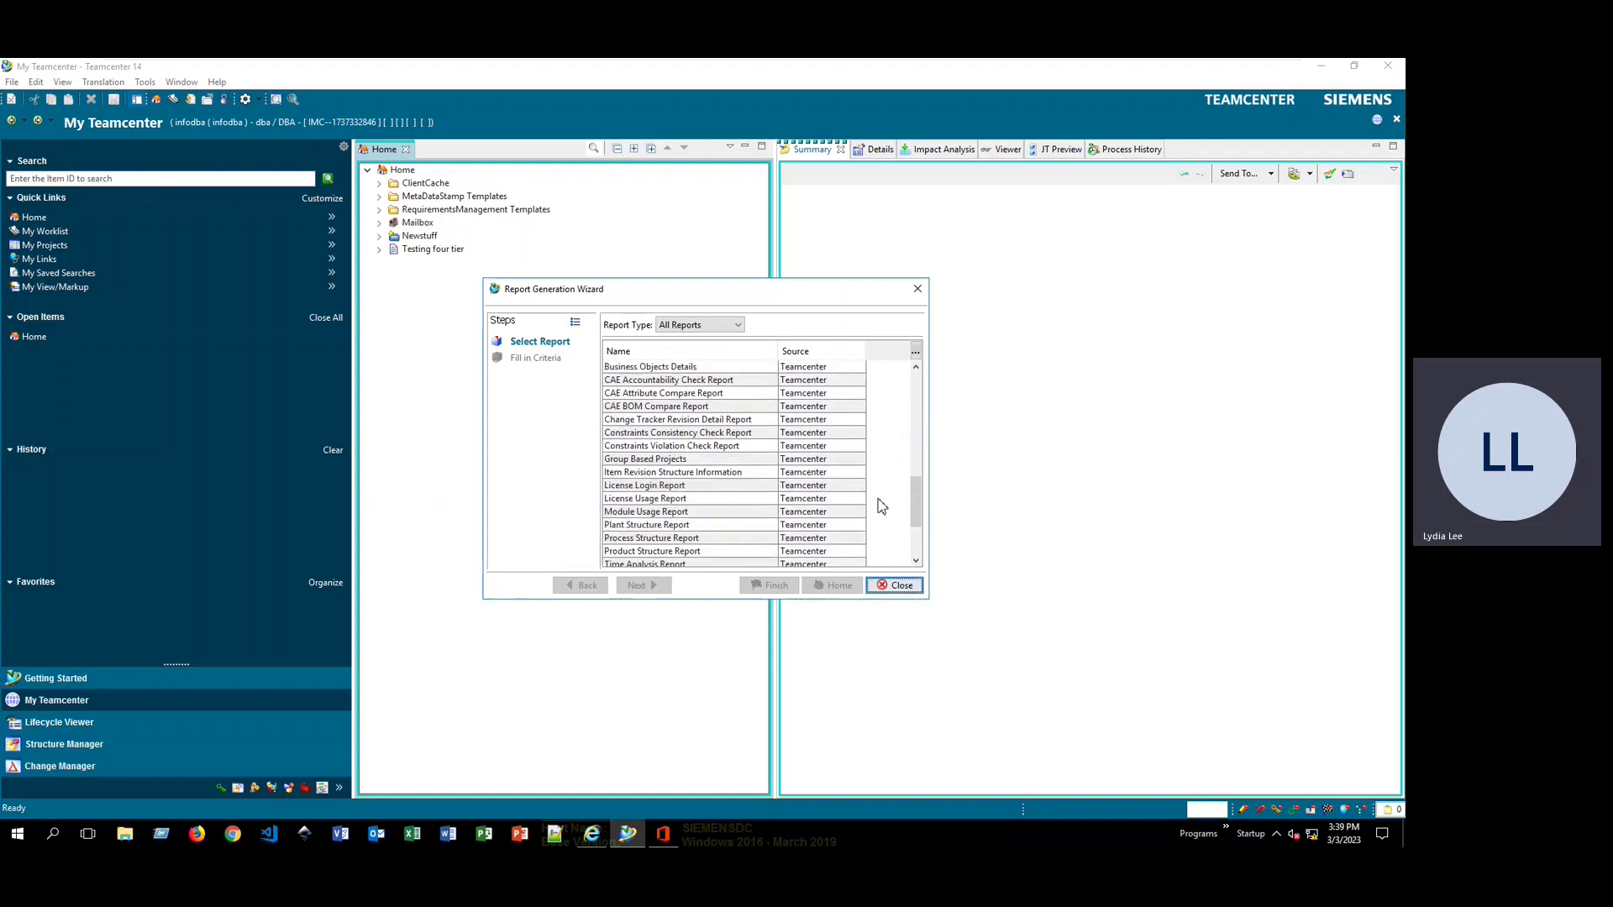
pyautogui.scroll(-1, 861, 524)
pyautogui.scroll(-1, 860, 524)
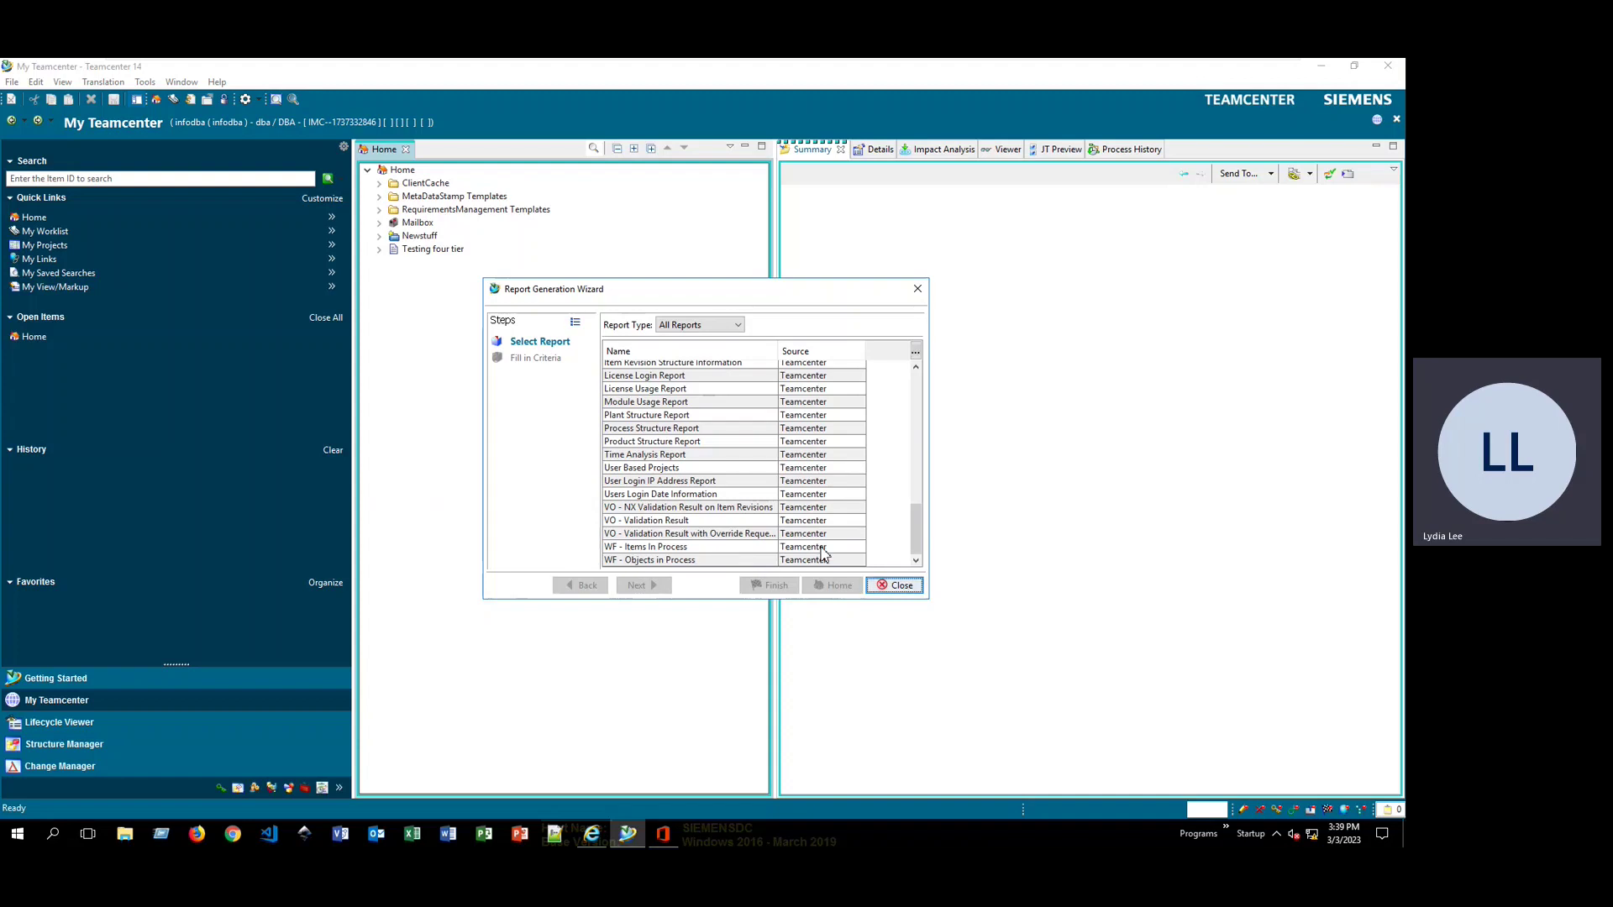
pyautogui.moveTo(914, 529); pyautogui.dragTo(933, 389)
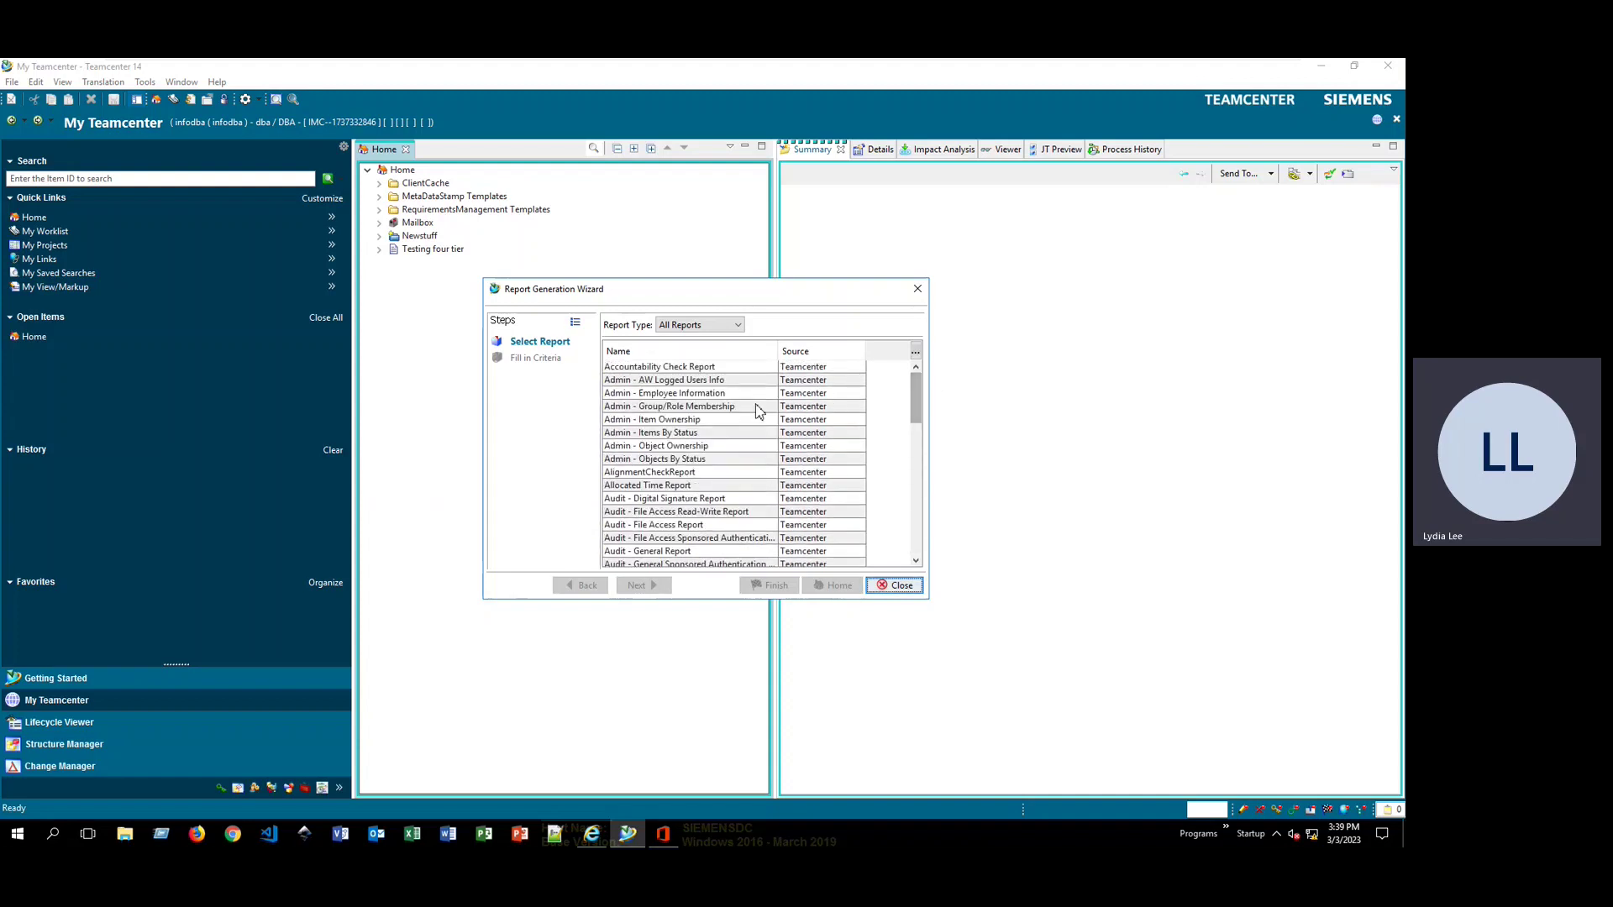
pyautogui.click(679, 409)
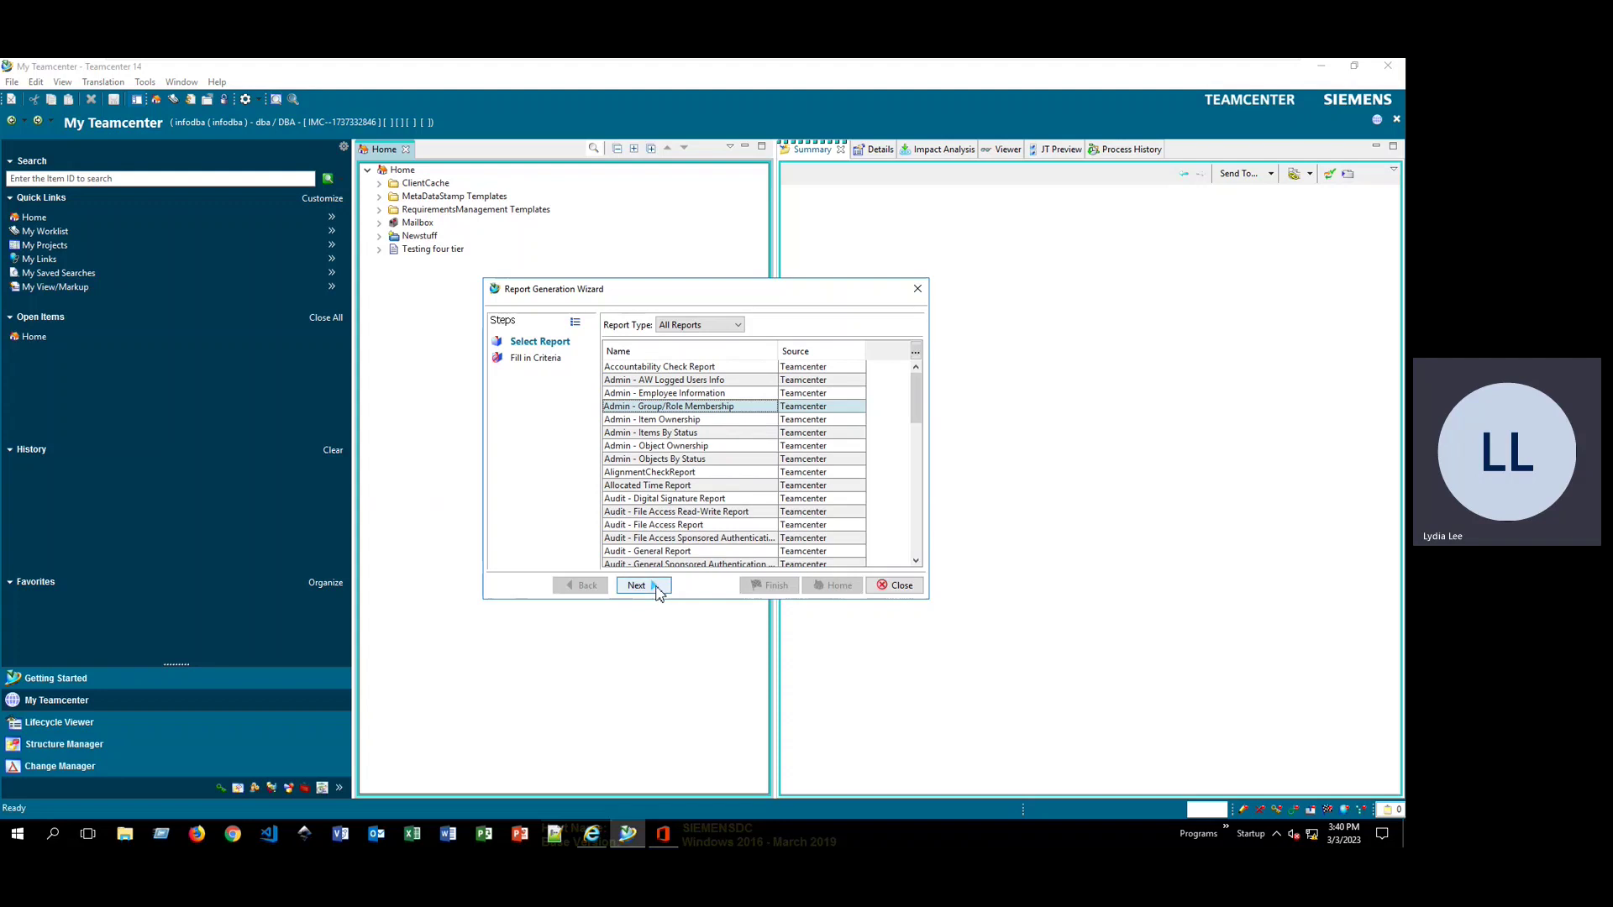
# On the criteria page, enter * for Role and leave Group blank
pyautogui.click(655, 586)
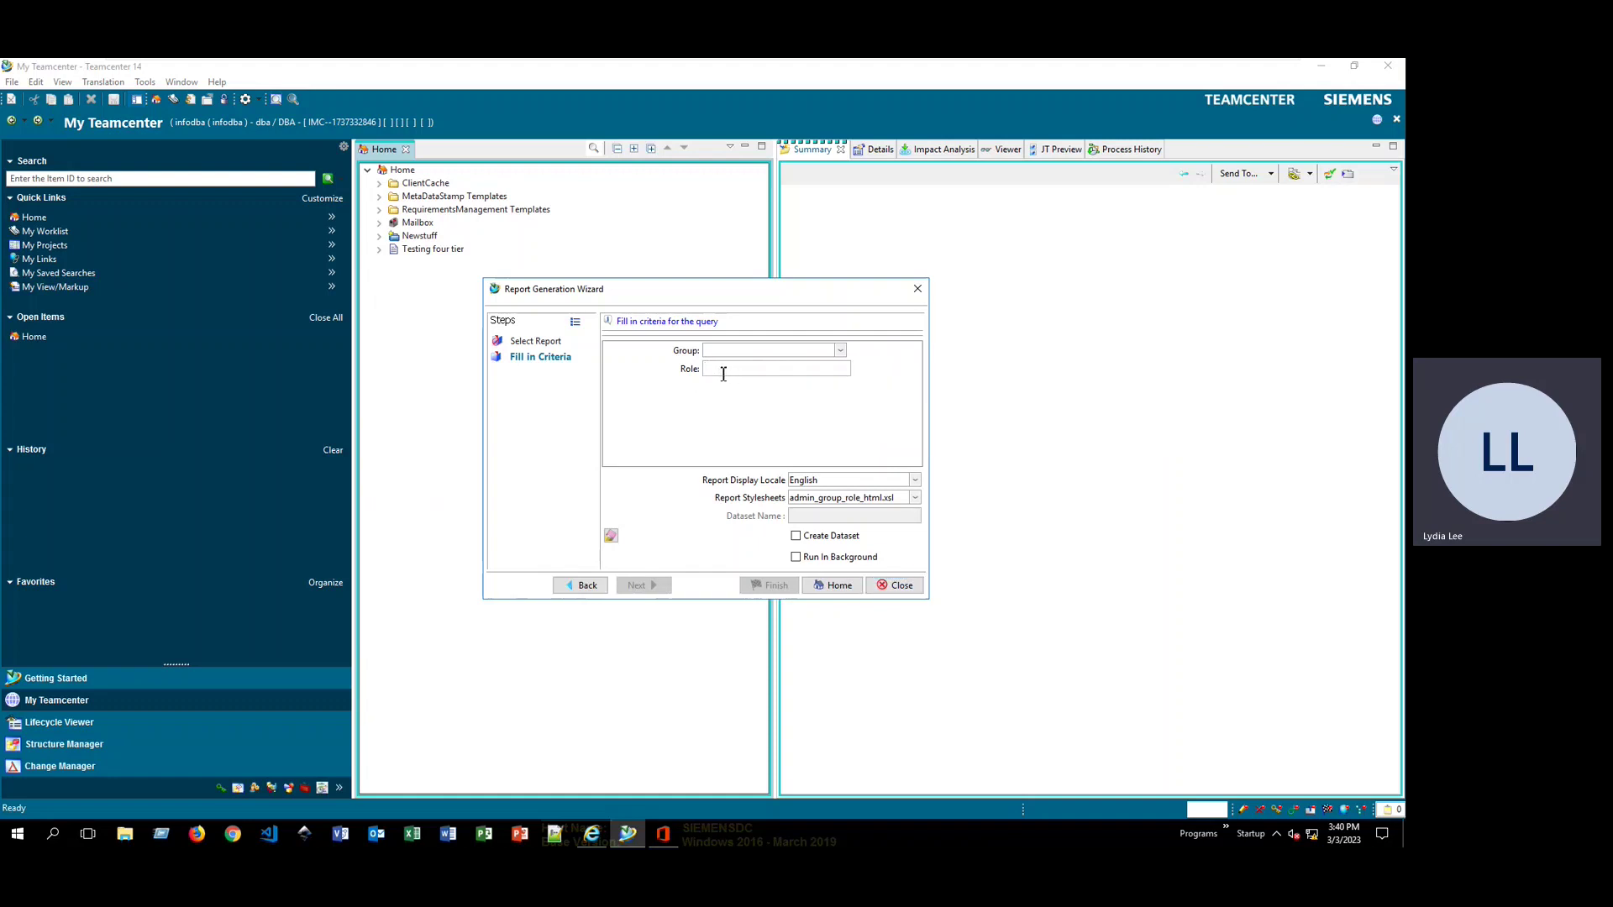
pyautogui.write('*')
pyautogui.click(840, 351)
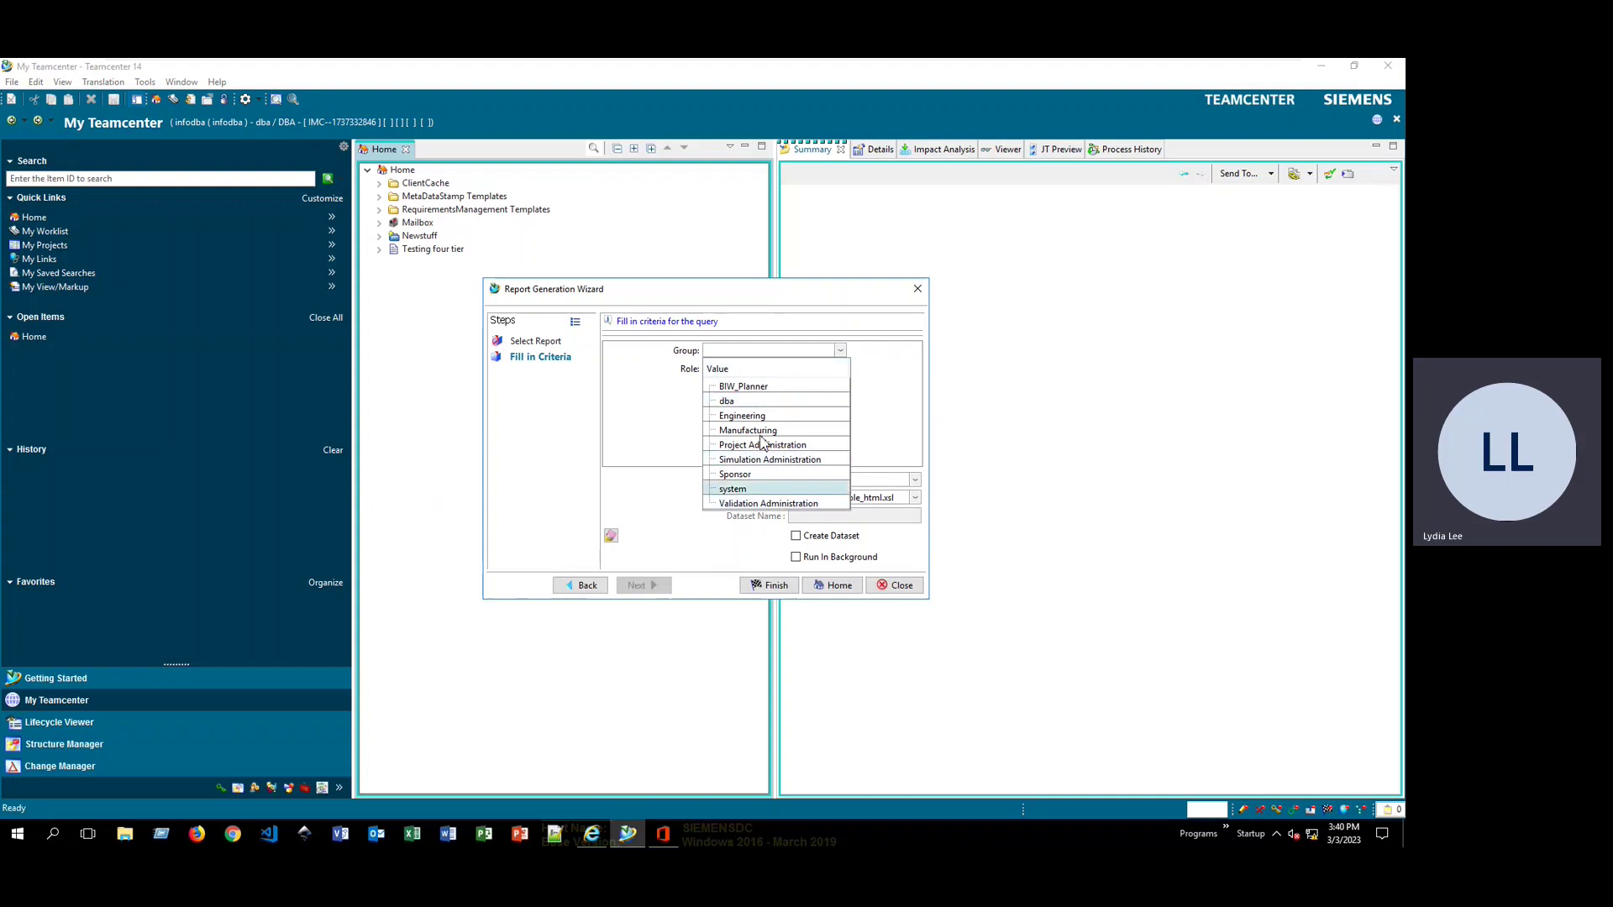
pyautogui.click(664, 398)
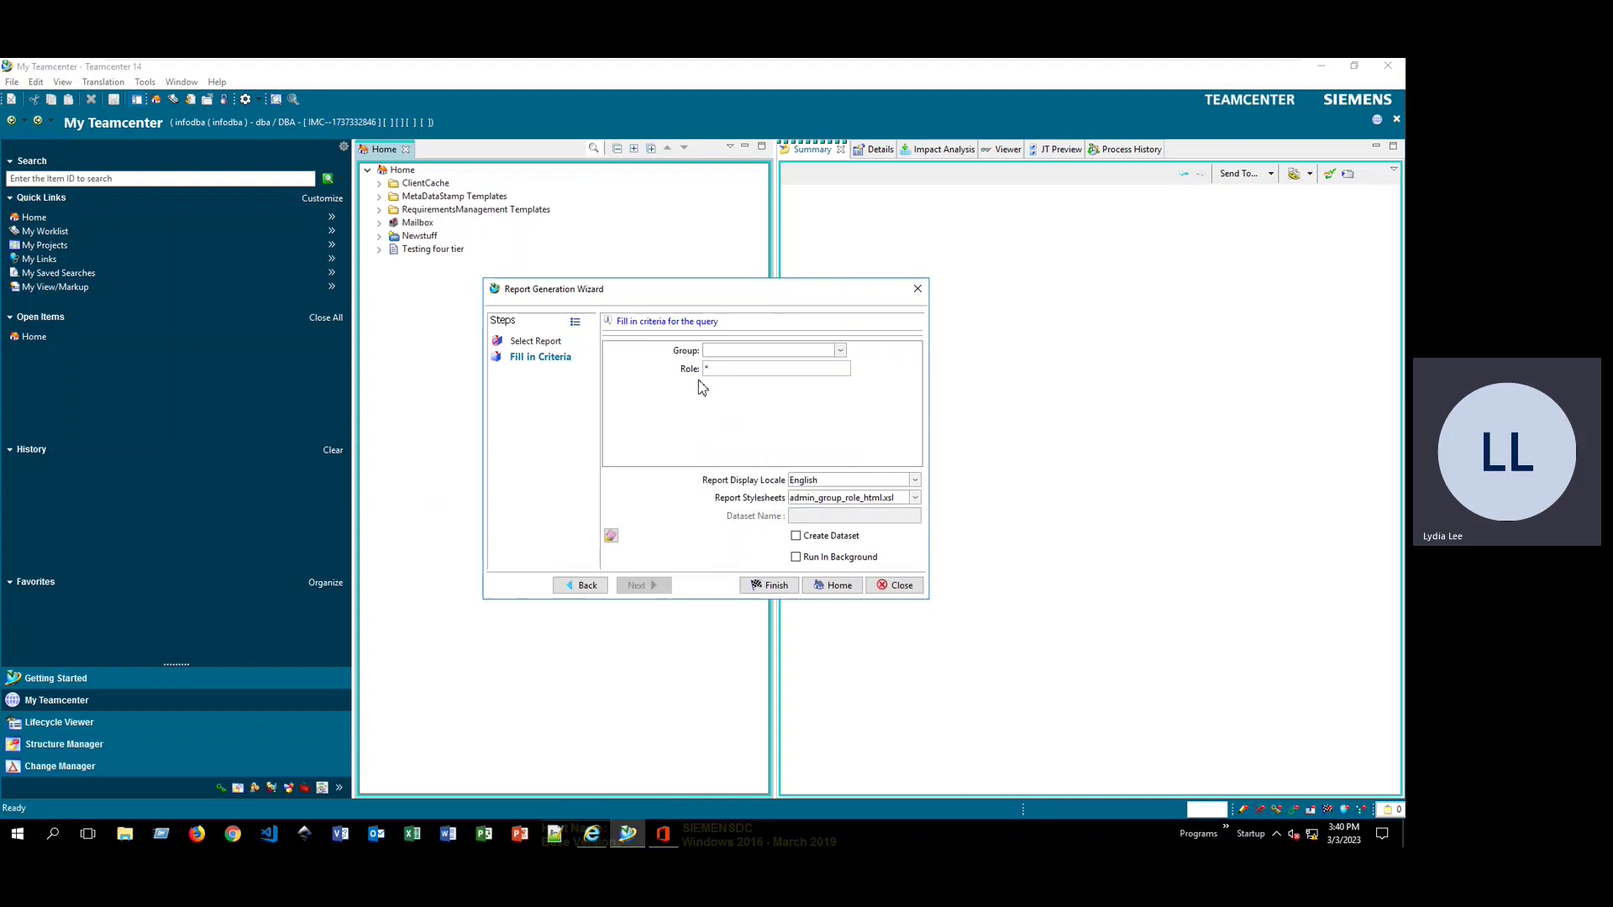
pyautogui.click(841, 351)
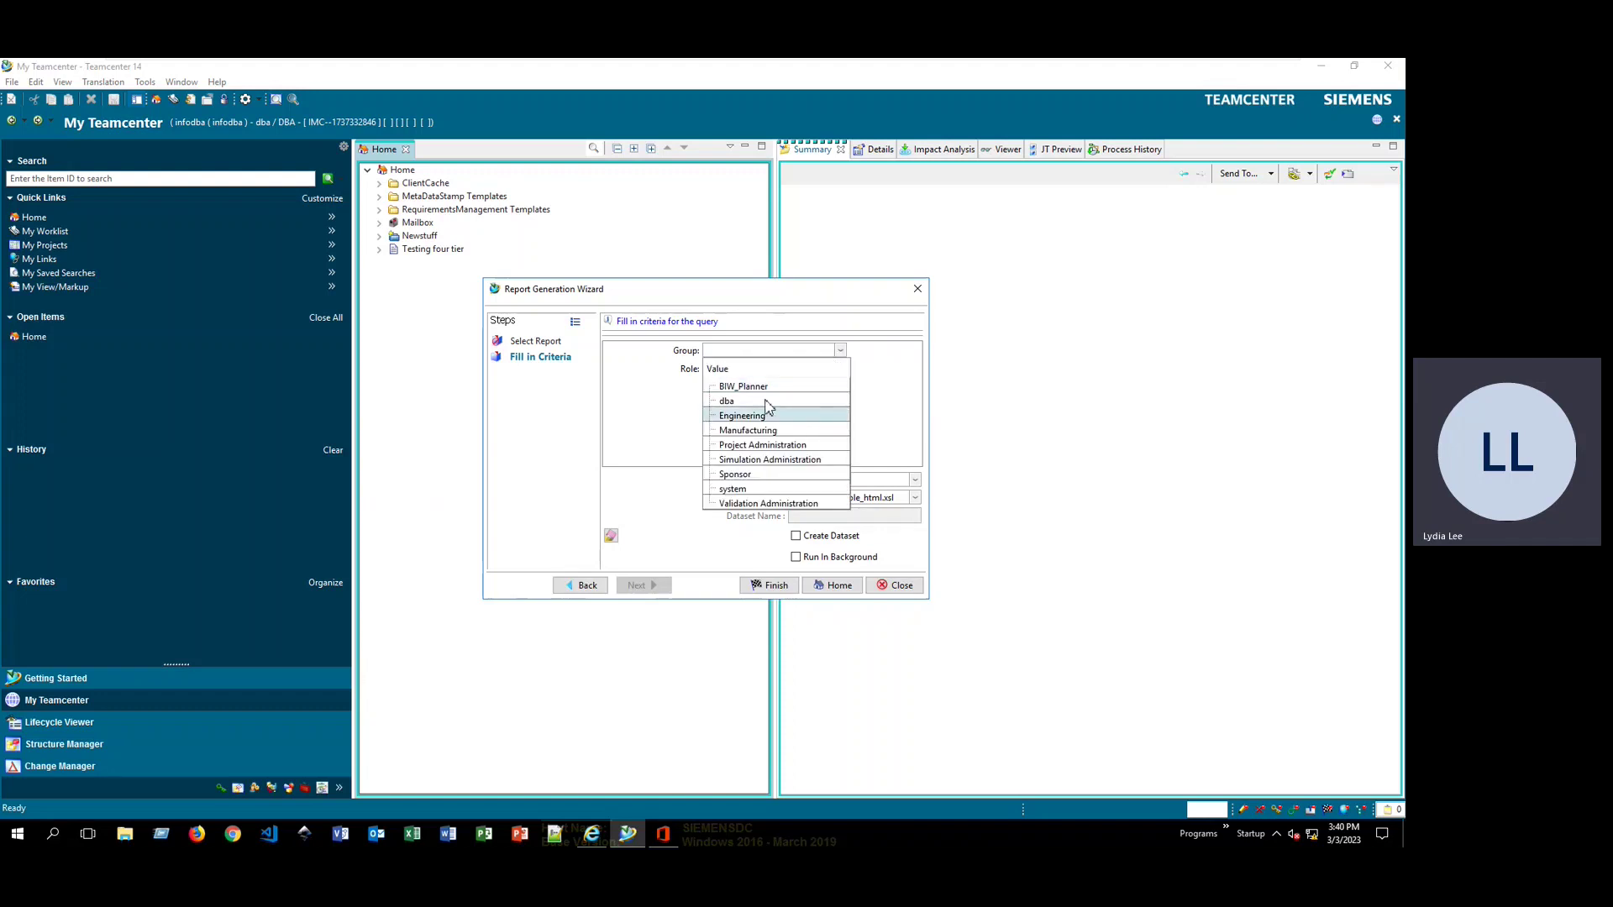
pyautogui.click(671, 385)
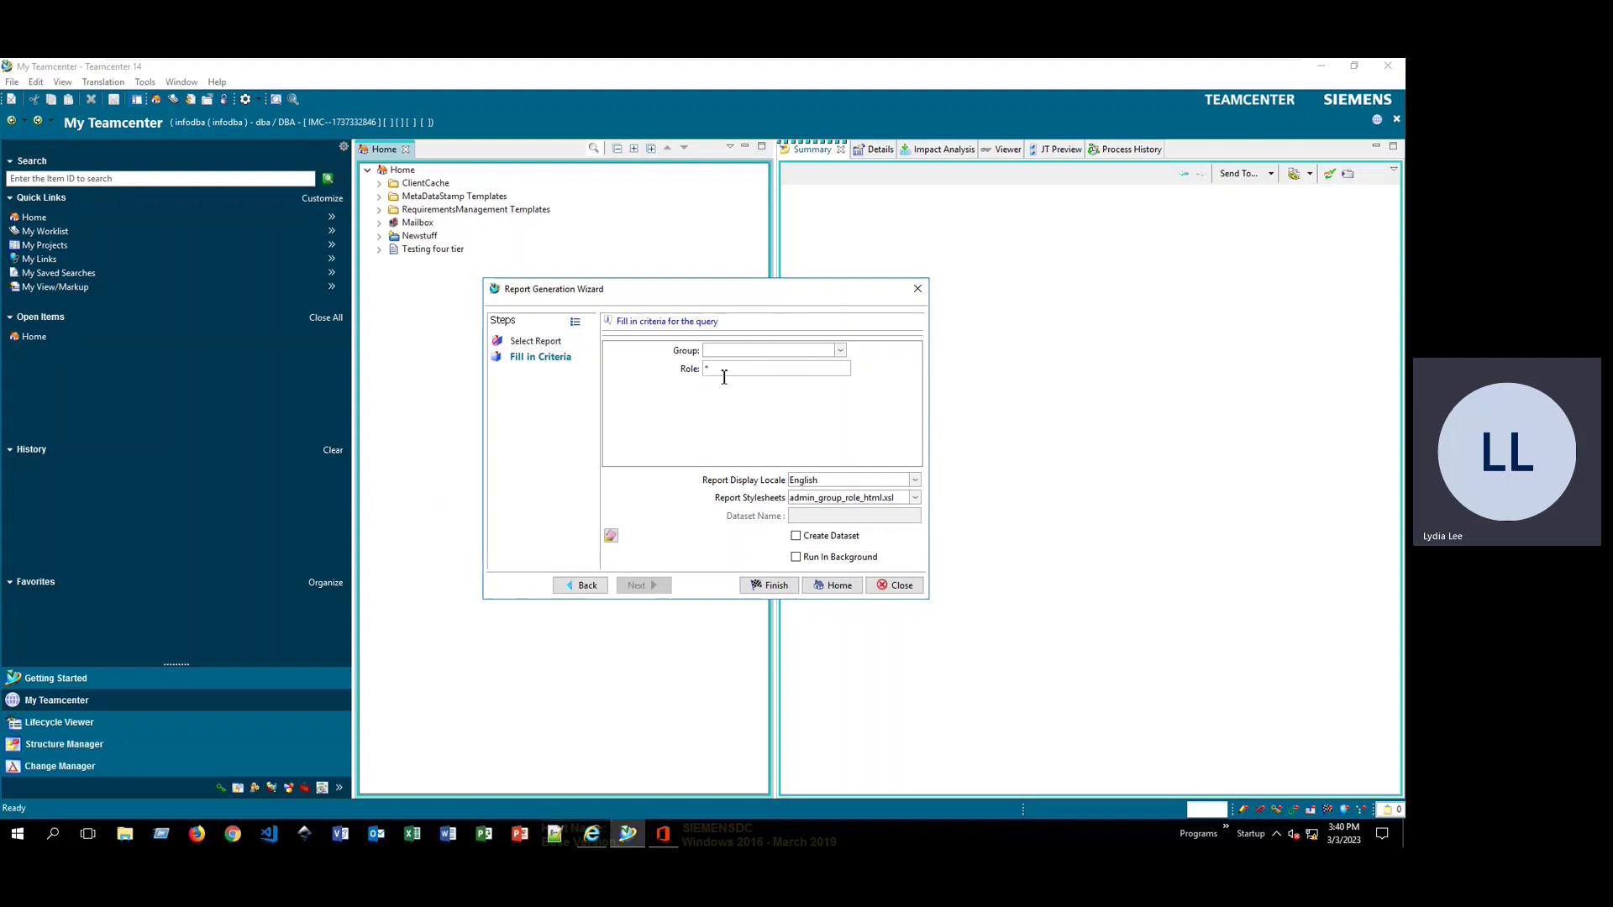
pyautogui.moveTo(706, 370); pyautogui.dragTo(723, 374)
# Generate the membership report, review the user names and roles in Internet Explorer, then close it
pyautogui.click(767, 588)
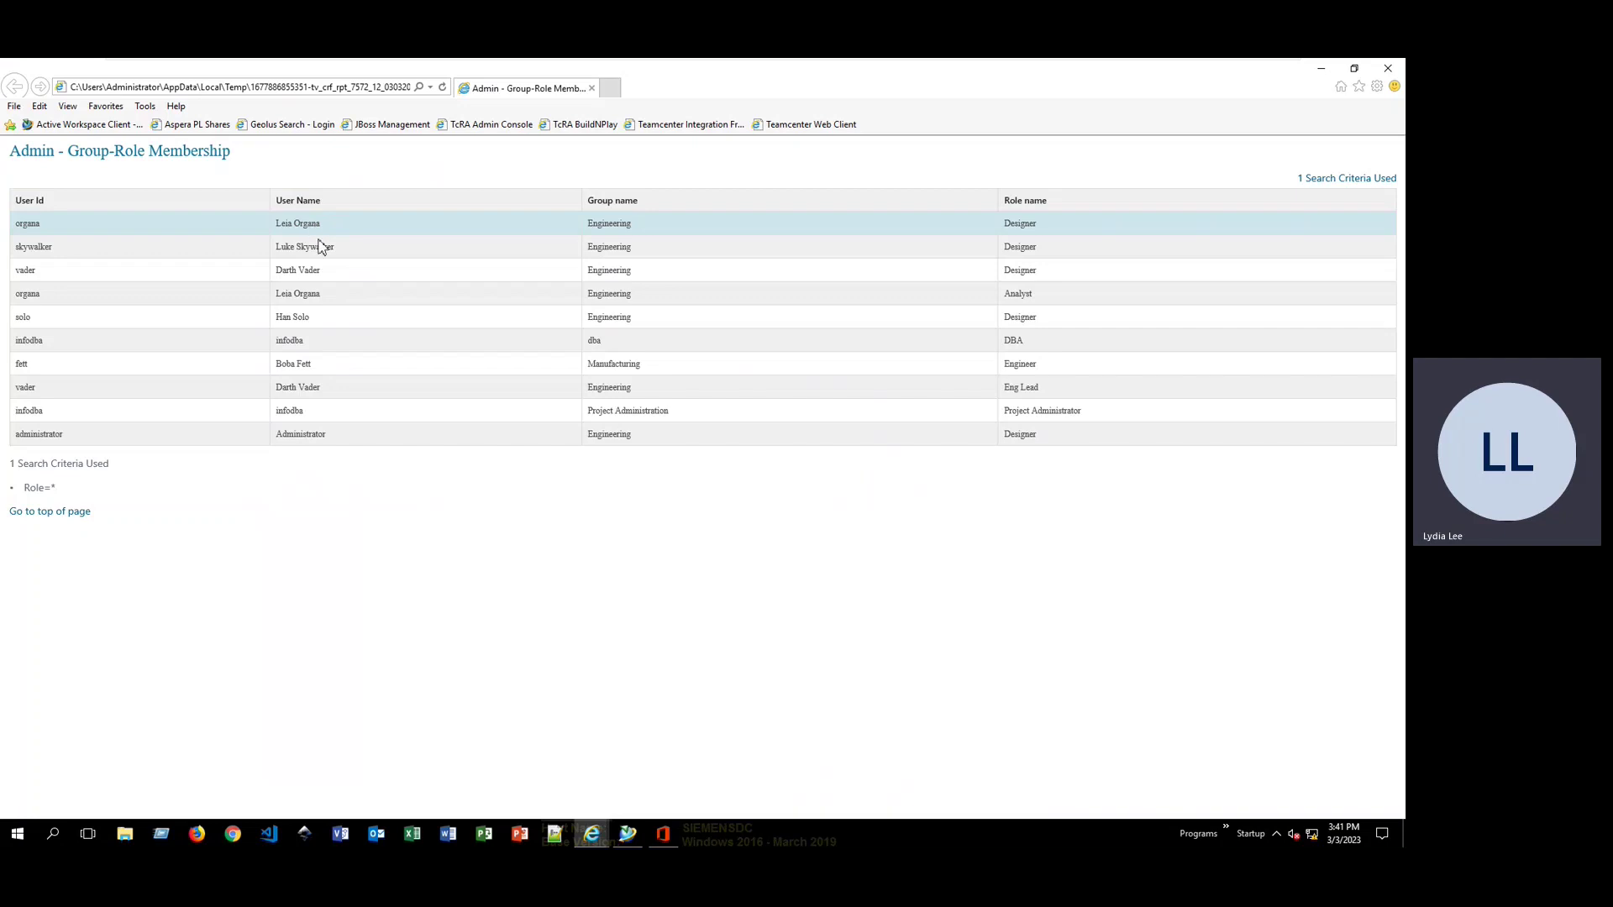
pyautogui.tripleClick(316, 293)
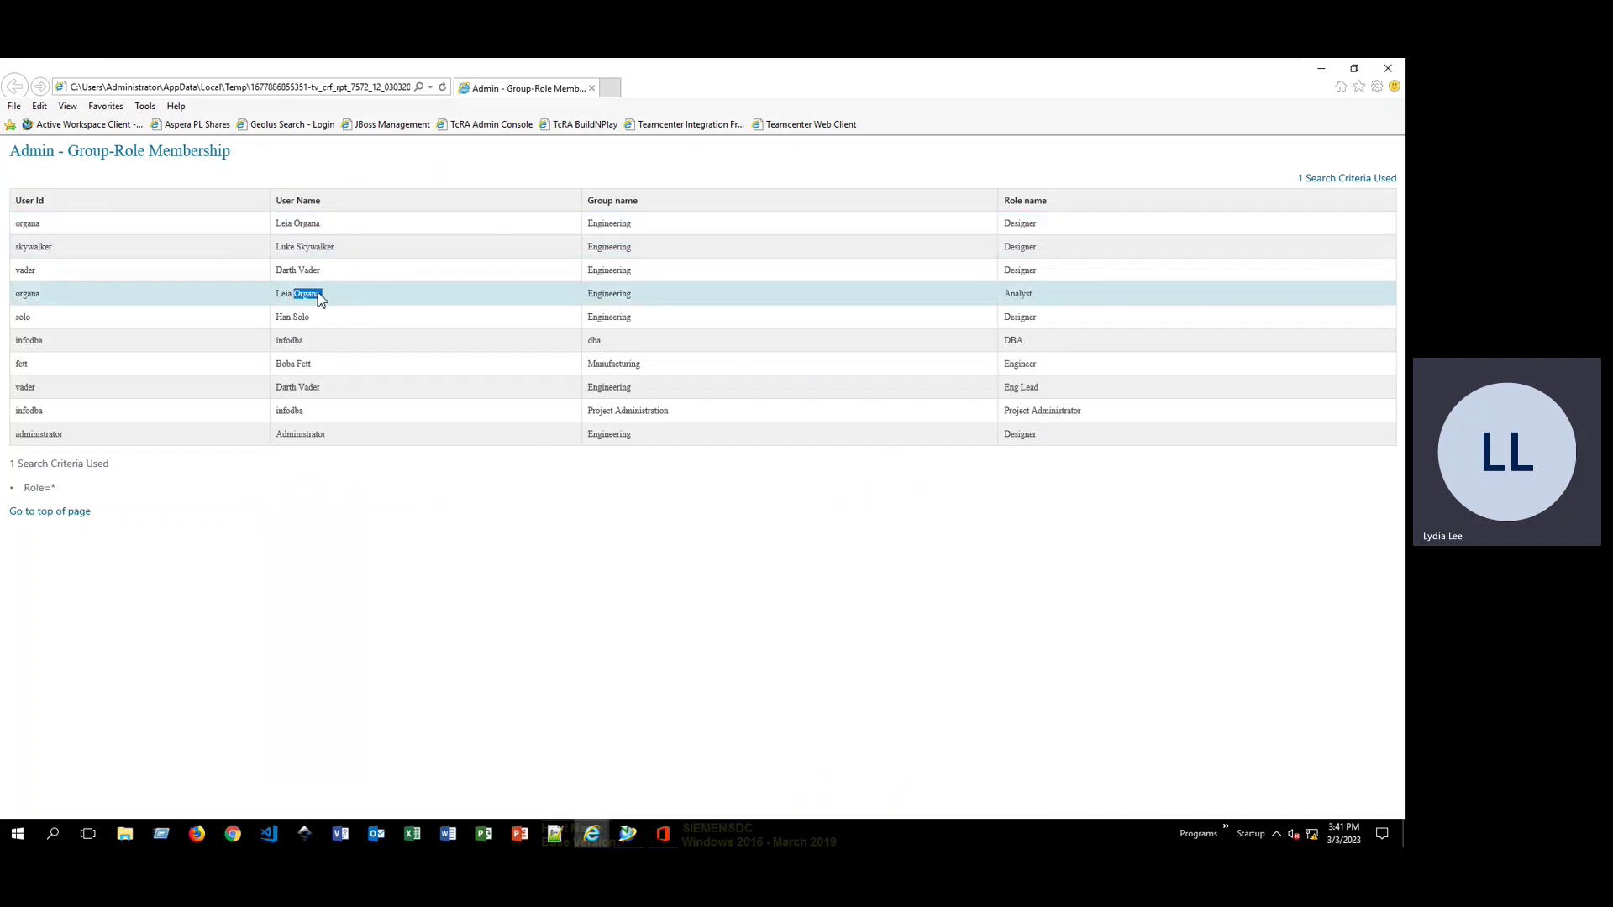
pyautogui.tripleClick(323, 229)
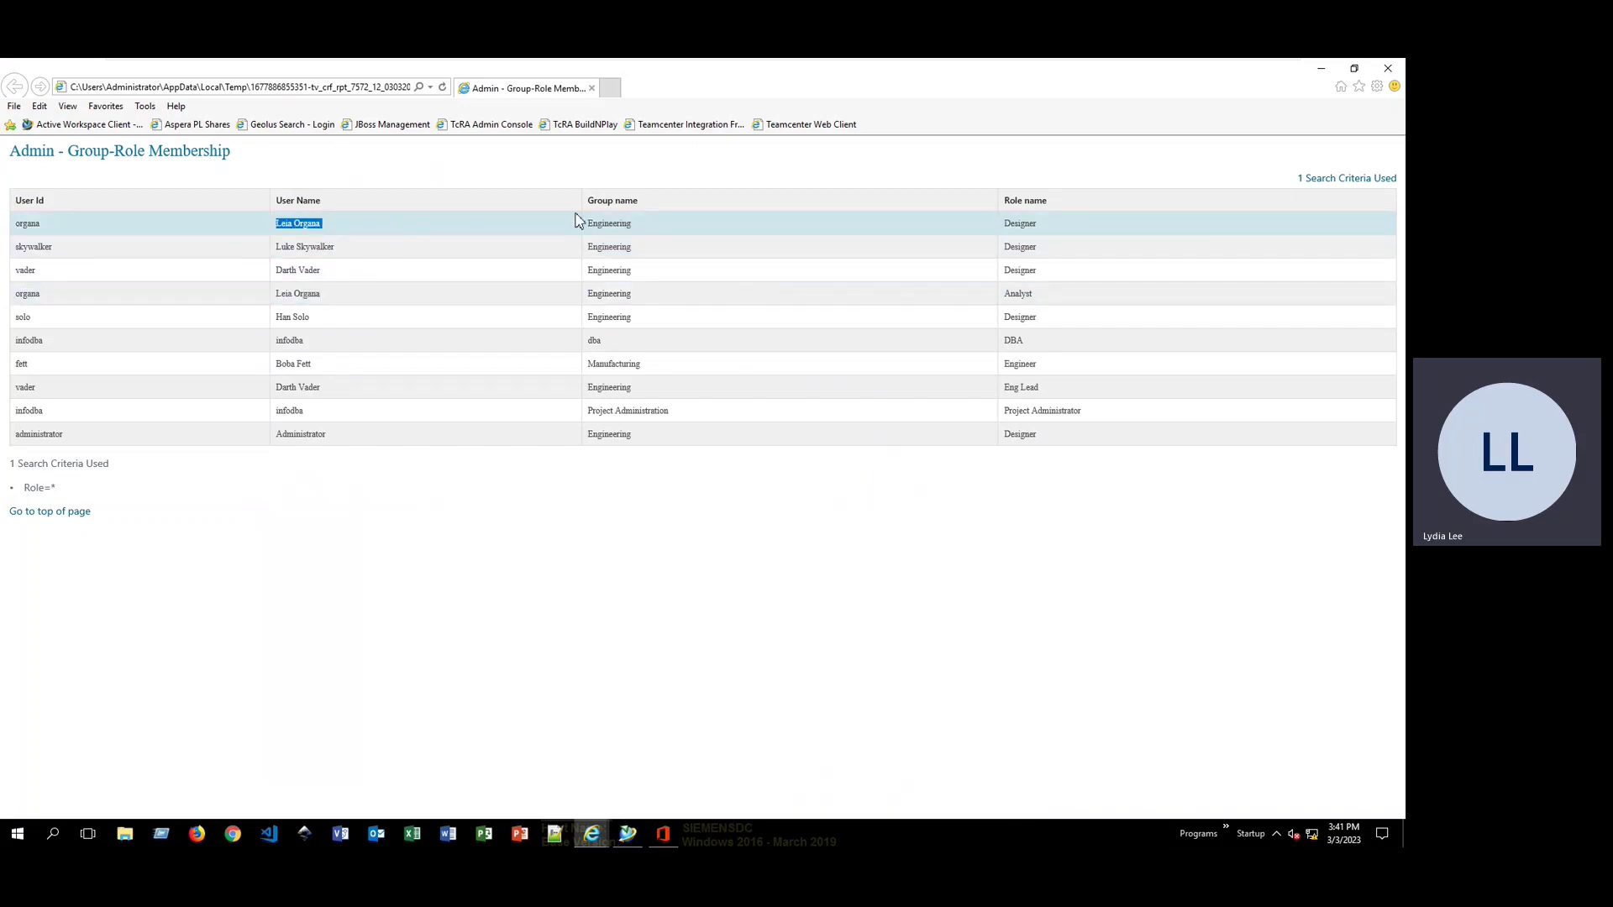
pyautogui.click(1017, 225)
pyautogui.doubleClick(1017, 225)
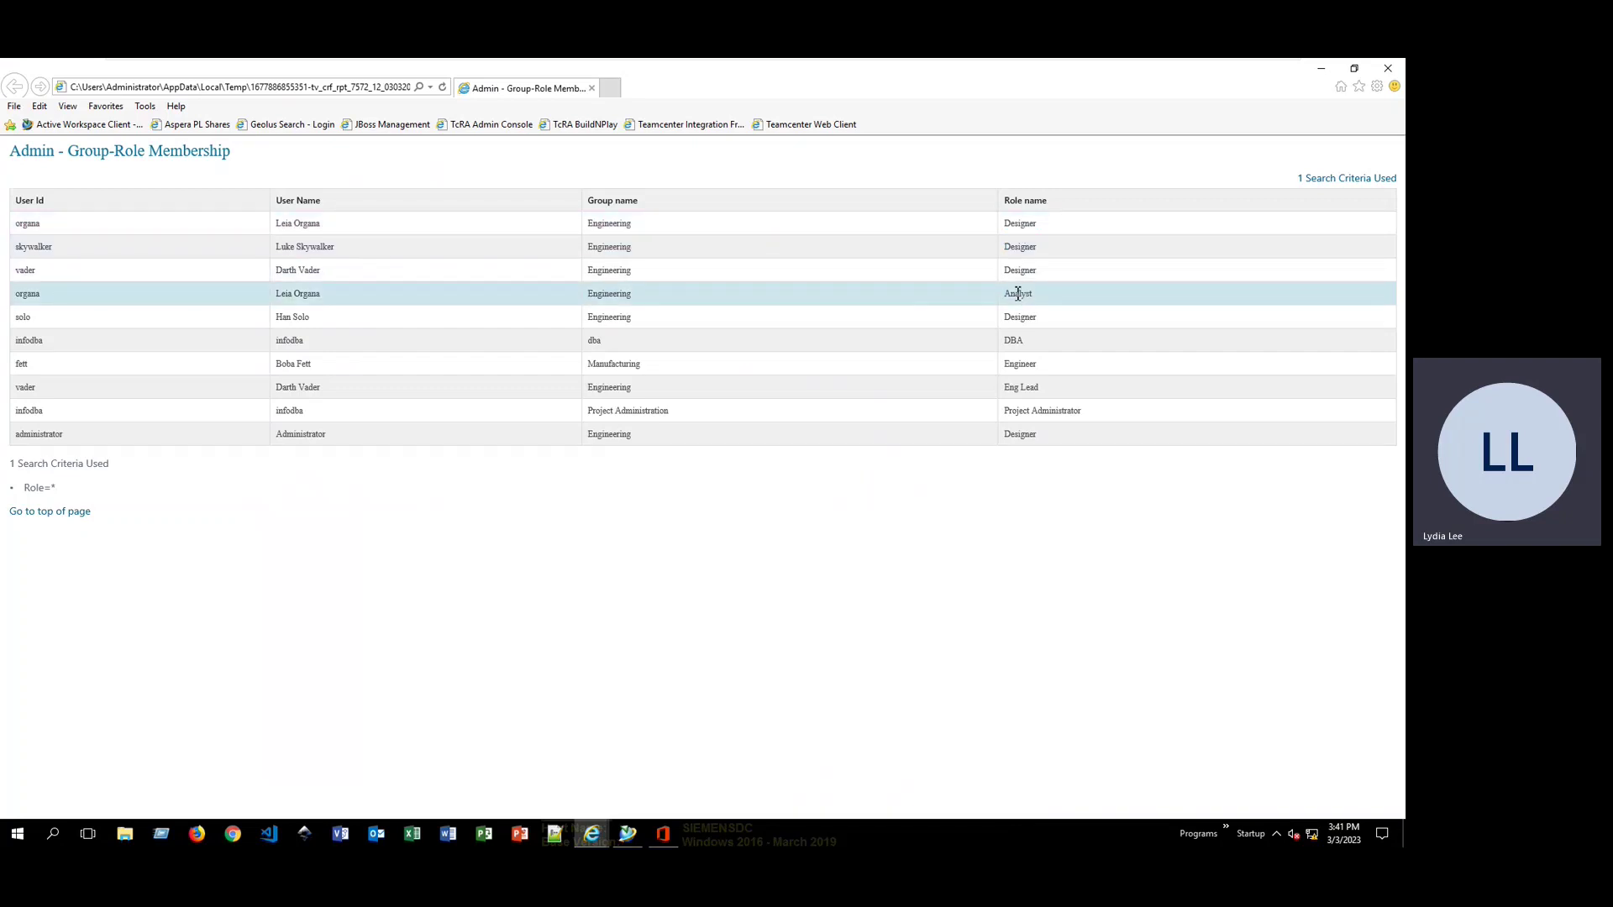
pyautogui.doubleClick(1017, 293)
pyautogui.click(1013, 297)
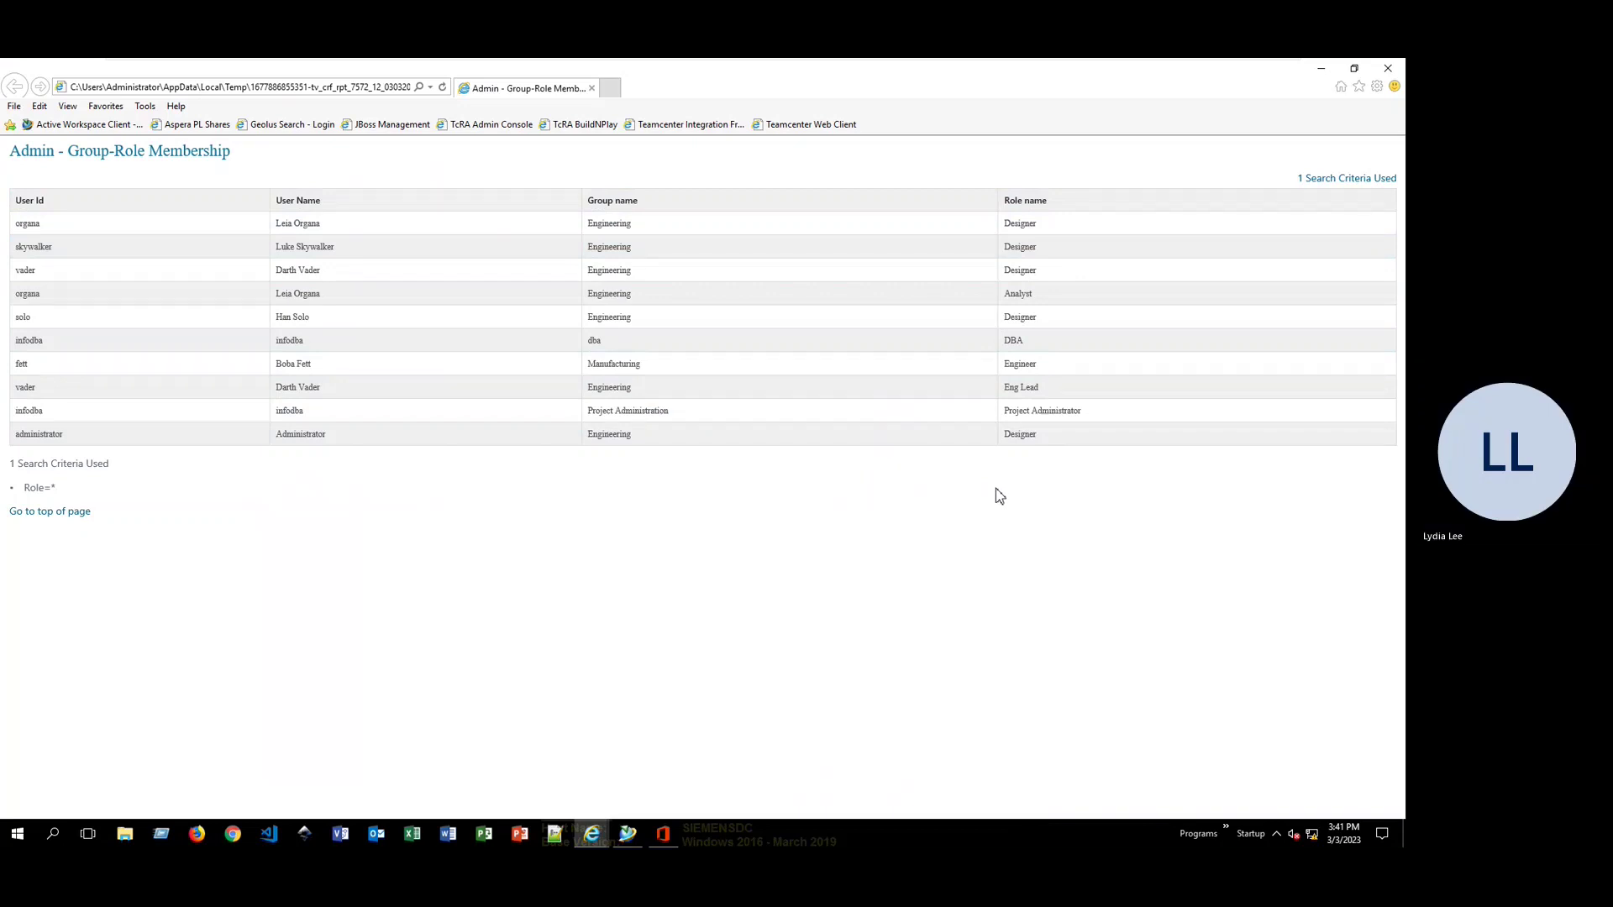
pyautogui.click(1397, 67)
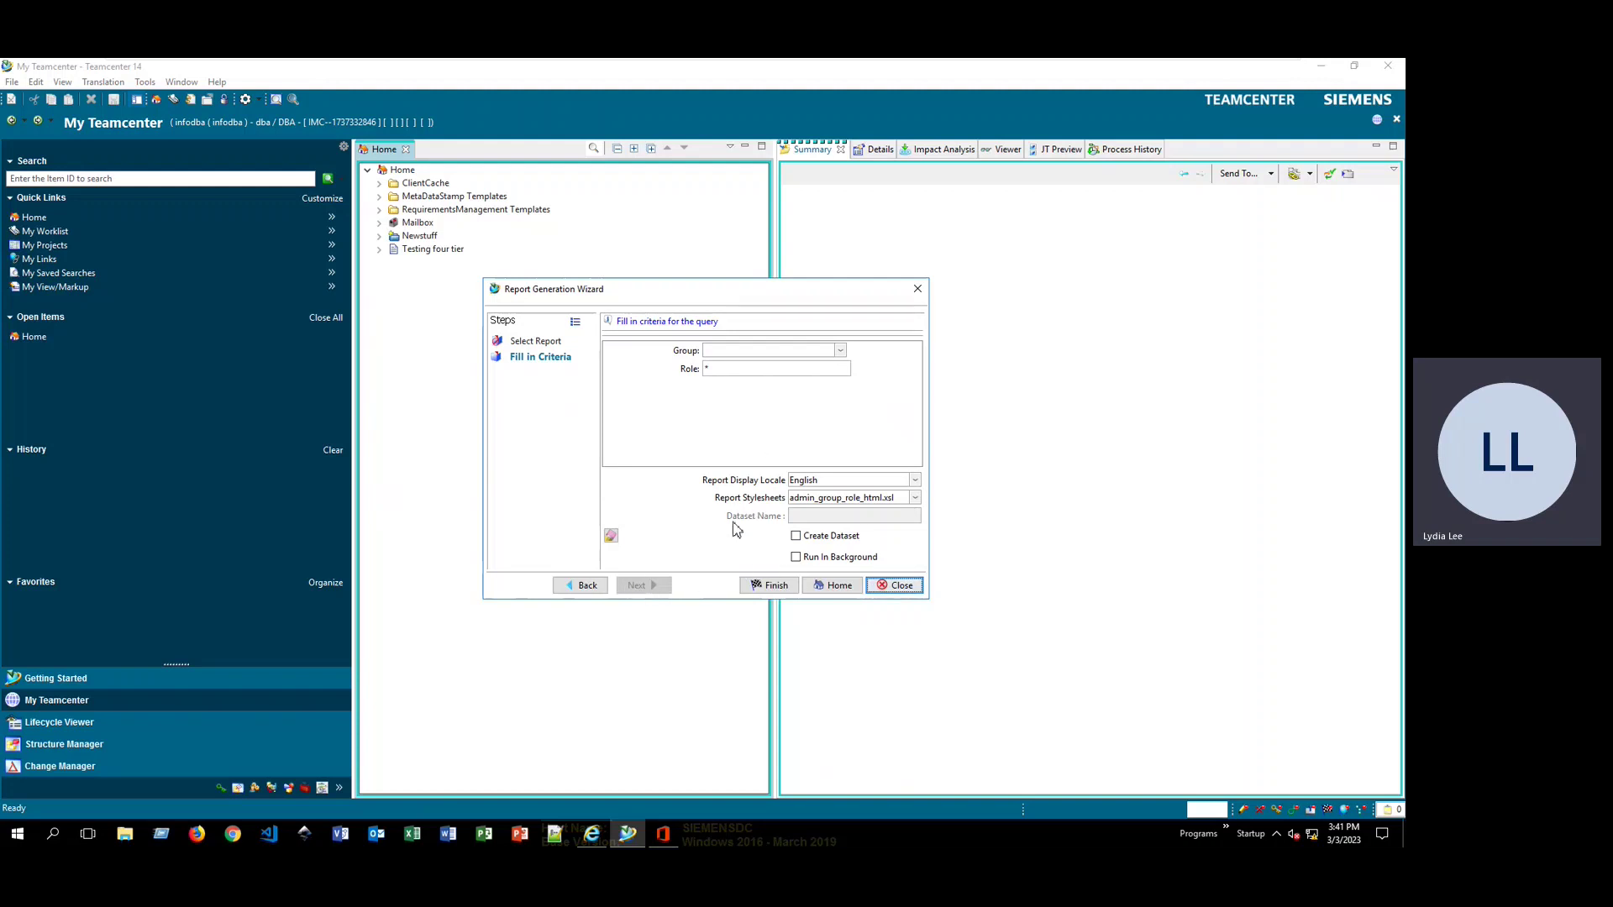
# Go back to the report list and select the License Usage Report
pyautogui.click(595, 593)
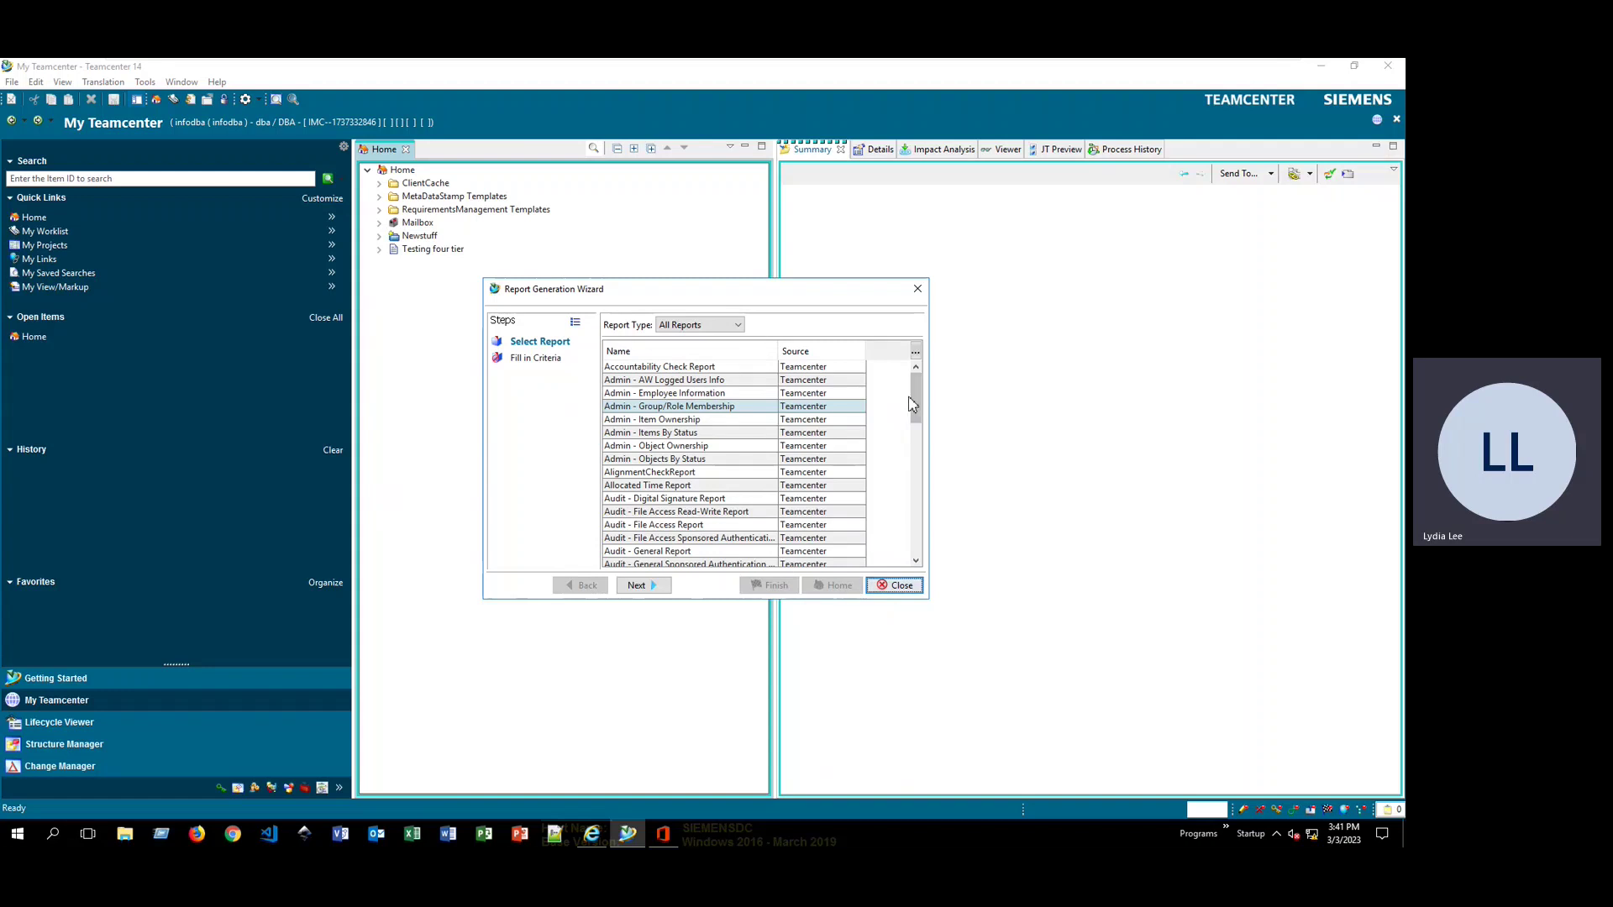
pyautogui.moveTo(916, 406); pyautogui.dragTo(920, 473)
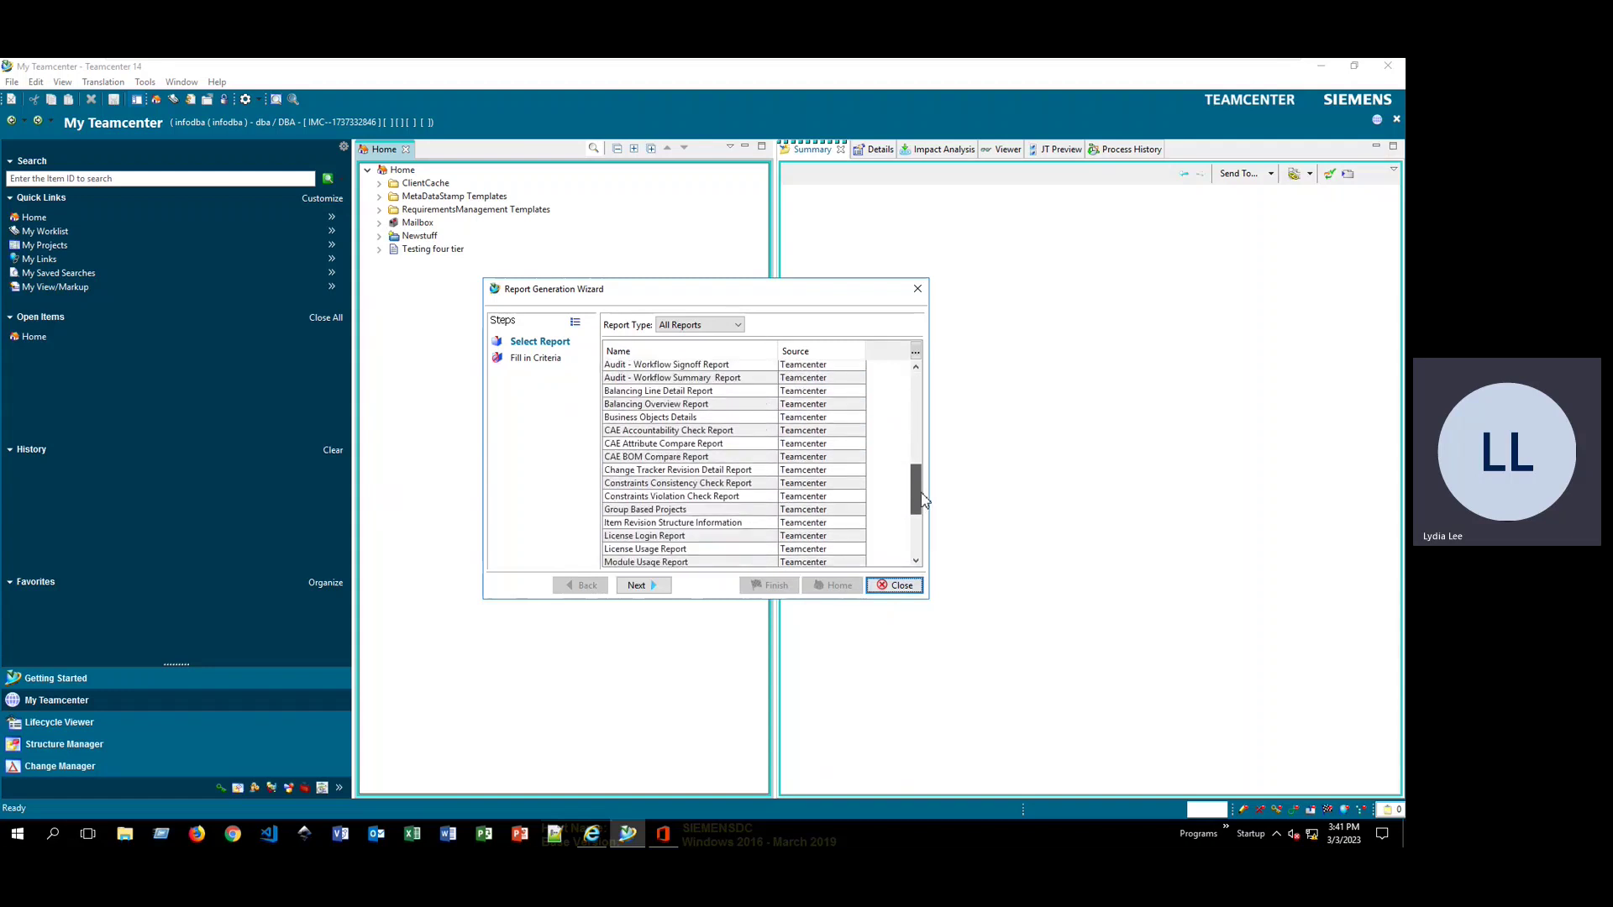
pyautogui.moveTo(920, 473); pyautogui.dragTo(919, 502)
pyautogui.click(682, 525)
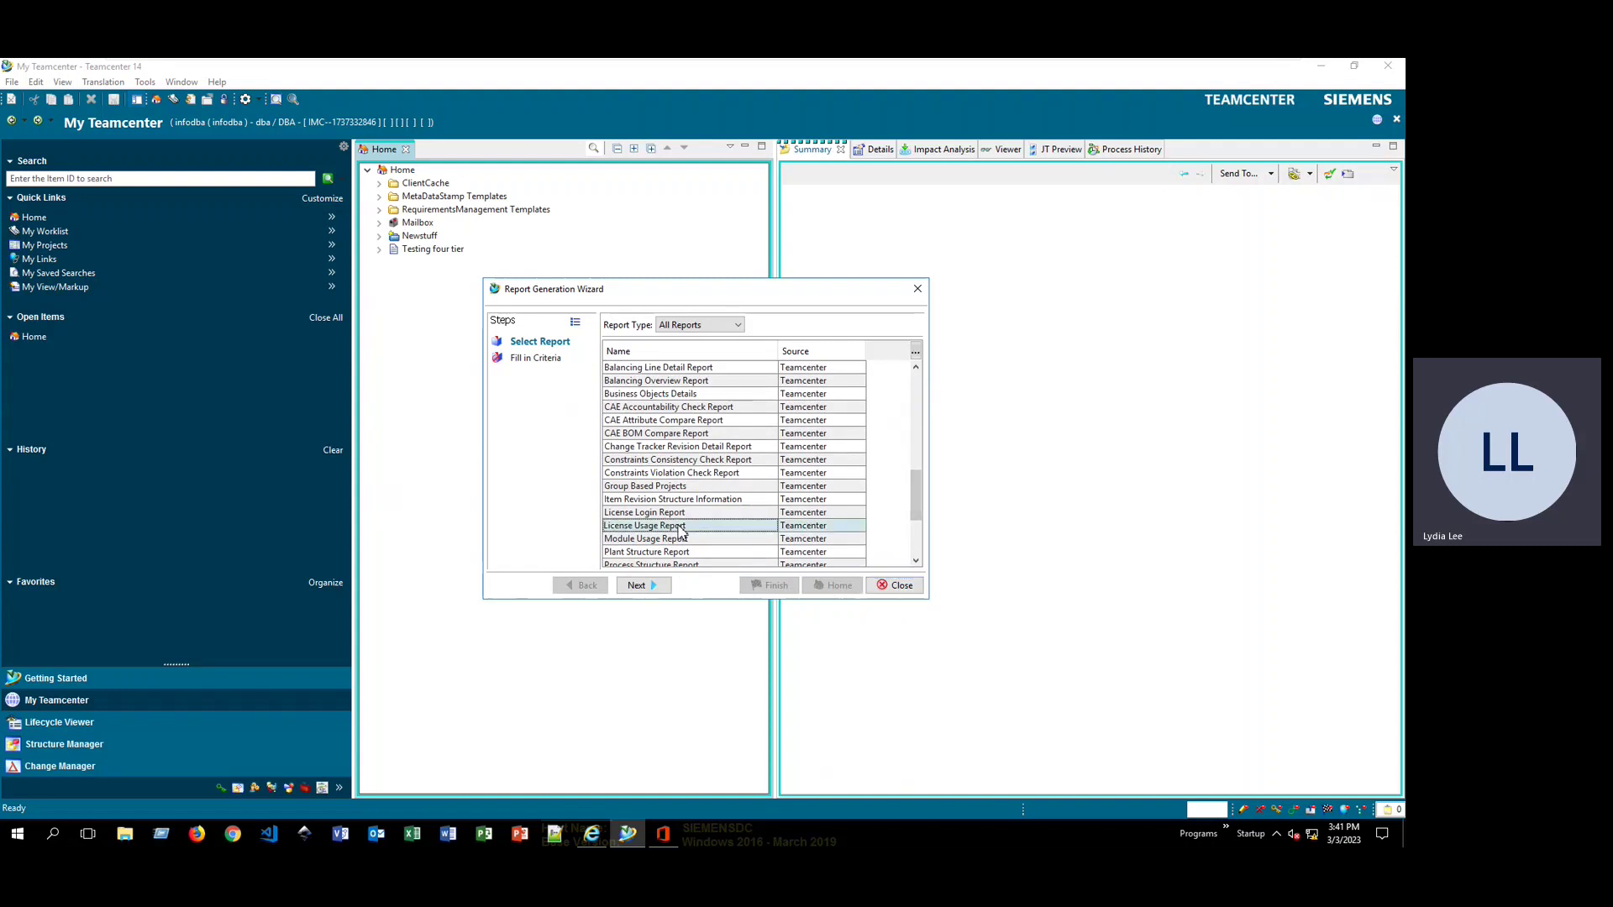
# Generate the license usage report in English with the license_usage_status_text.xsl stylesheet
pyautogui.click(636, 585)
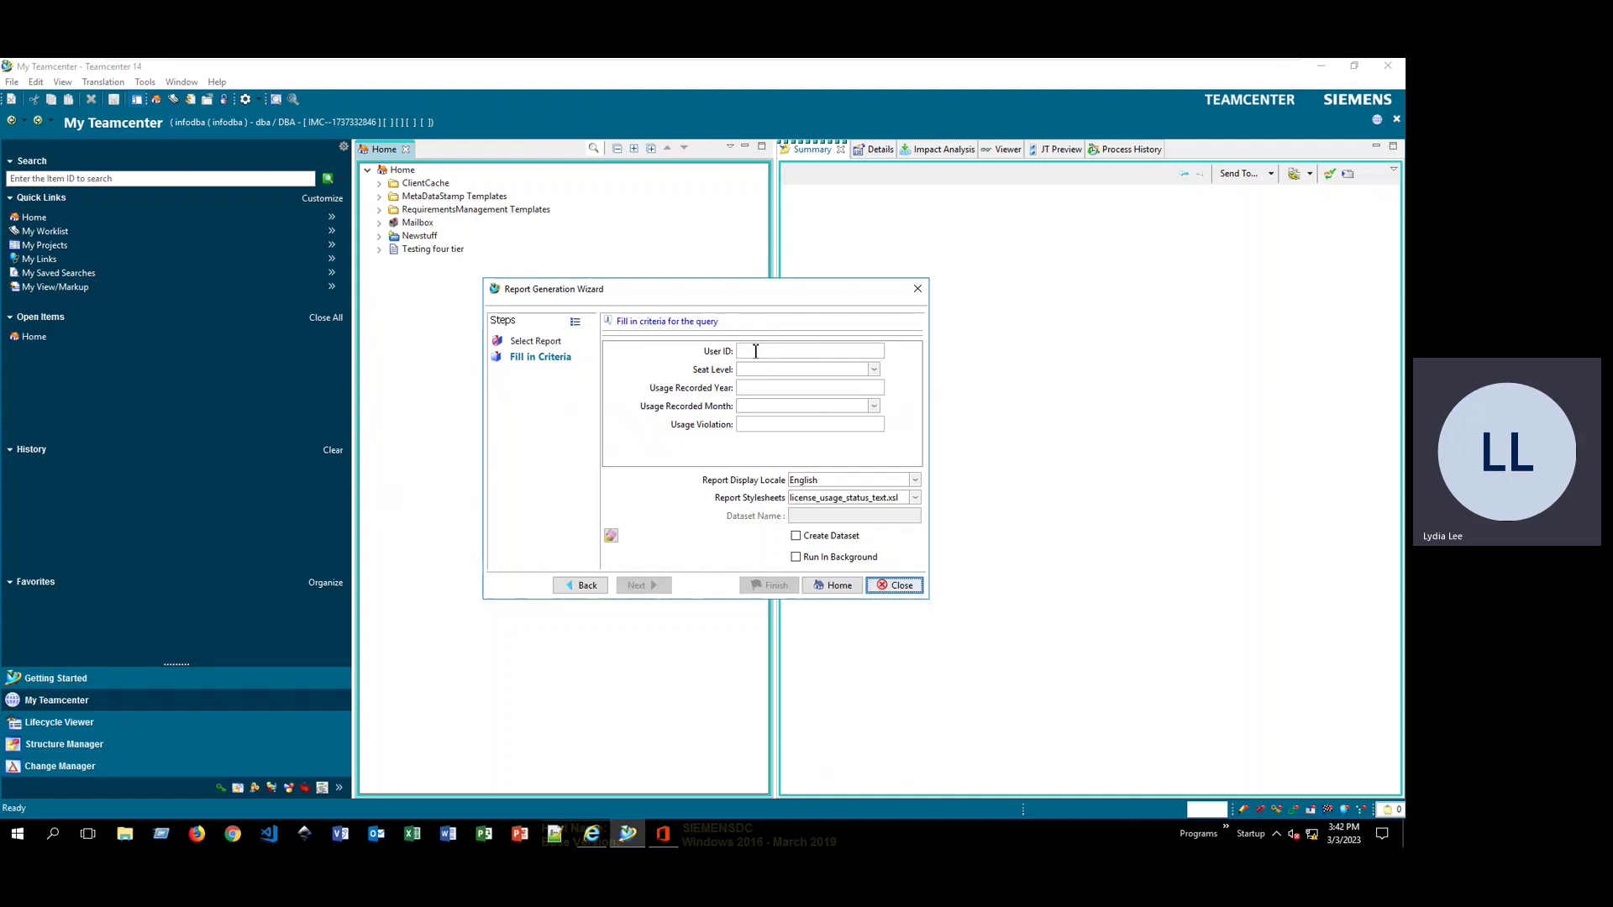
pyautogui.click(755, 351)
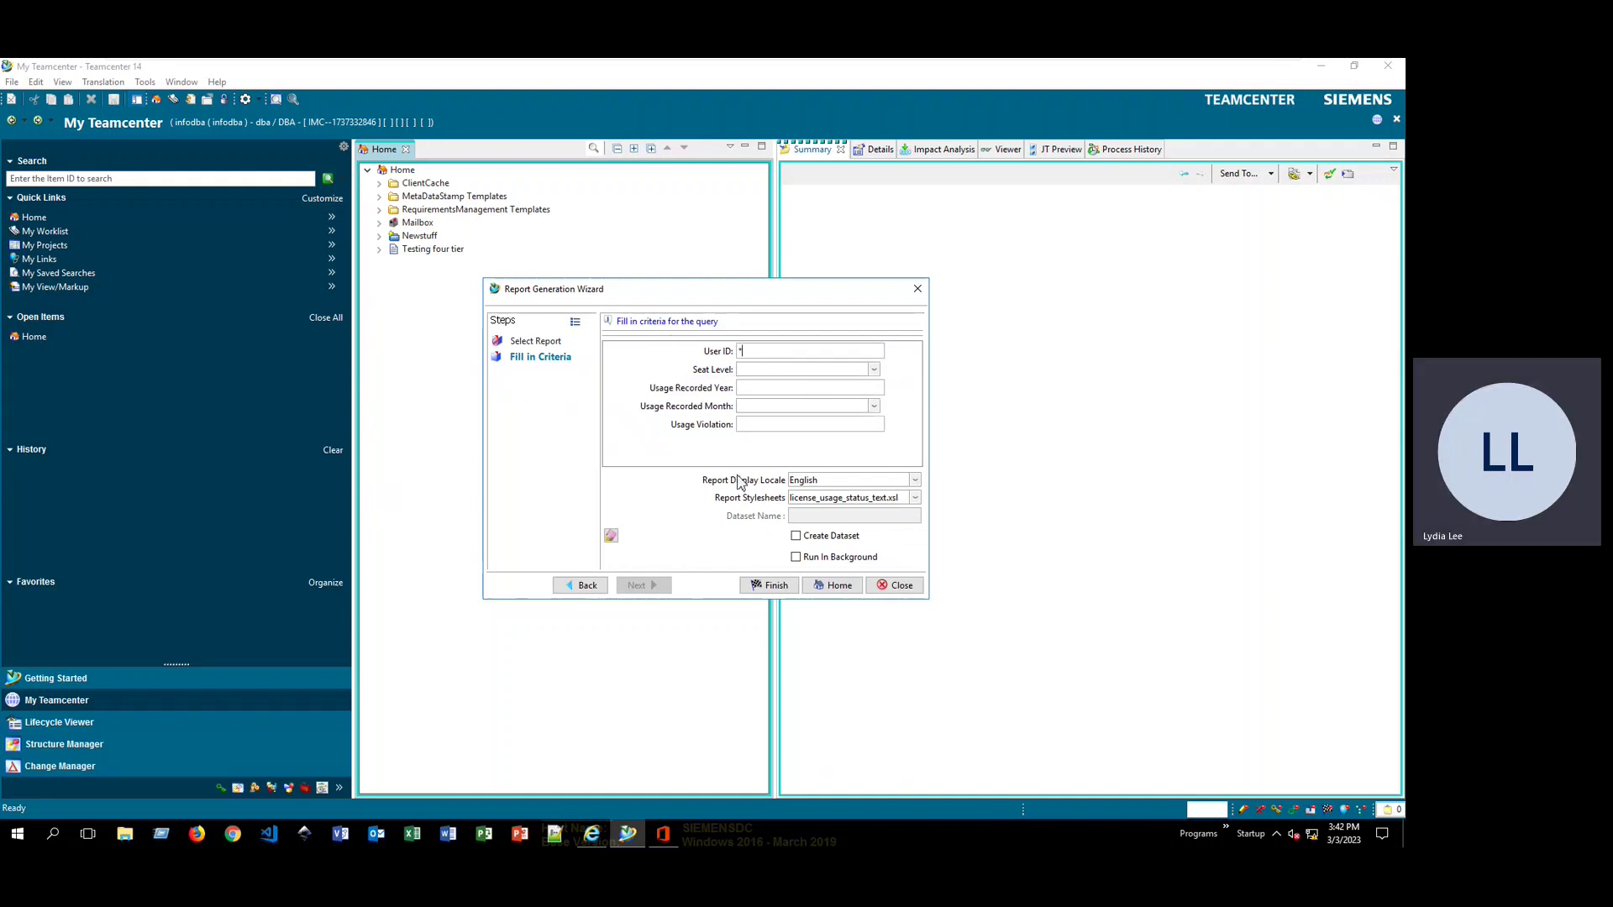
pyautogui.click(780, 593)
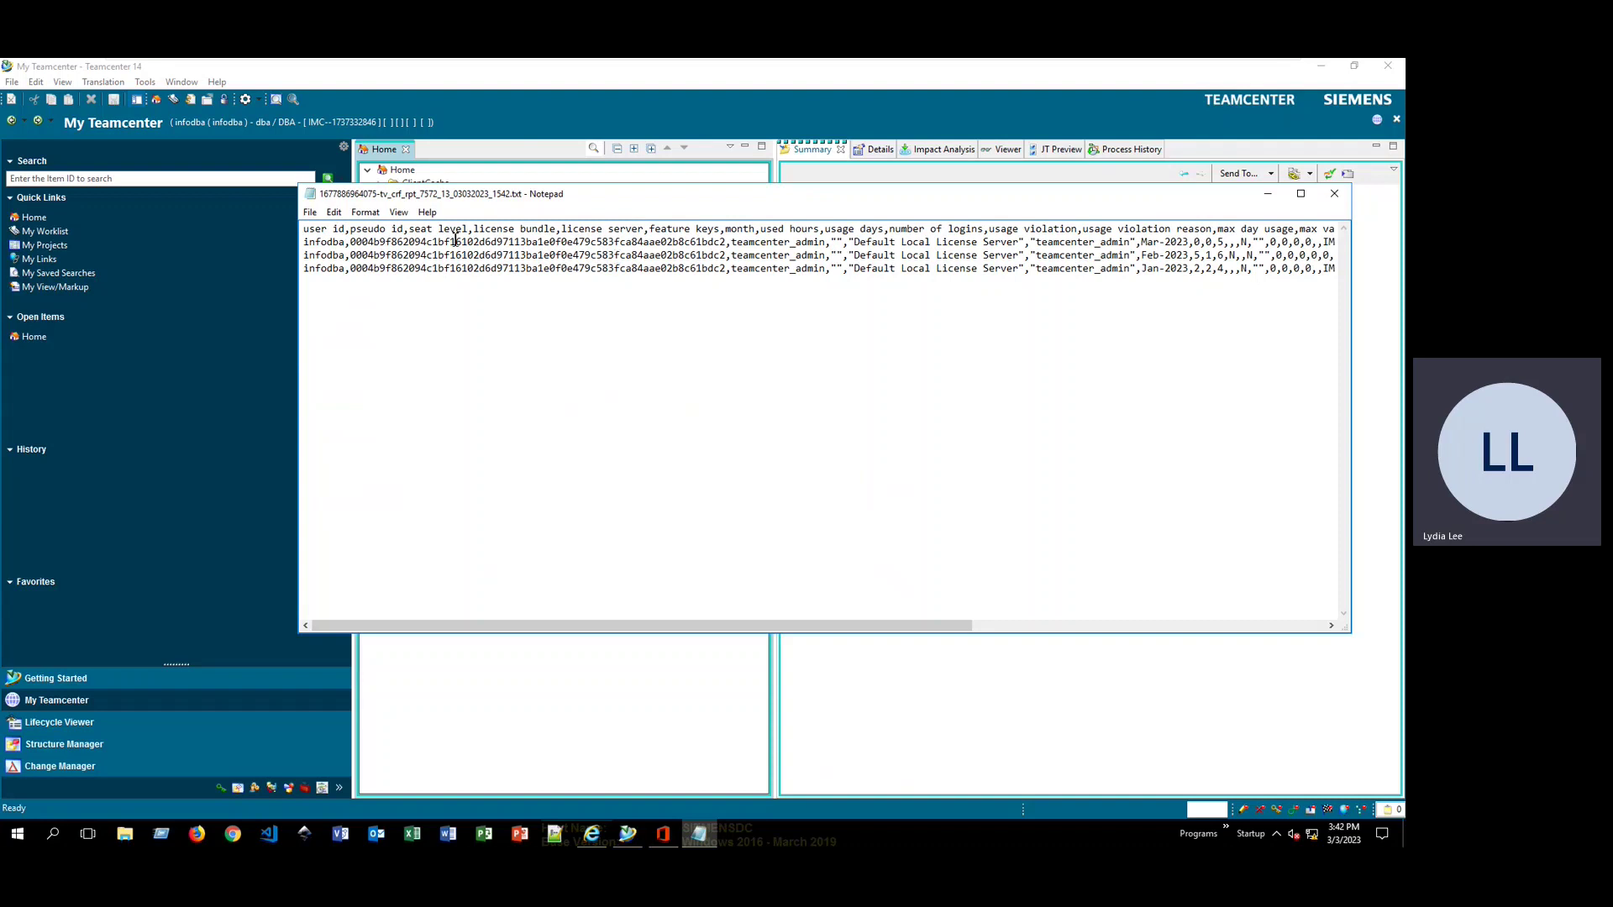
# Save the Notepad report to the Temp folder with a .csv extension and Save as type All Files
pyautogui.click(310, 213)
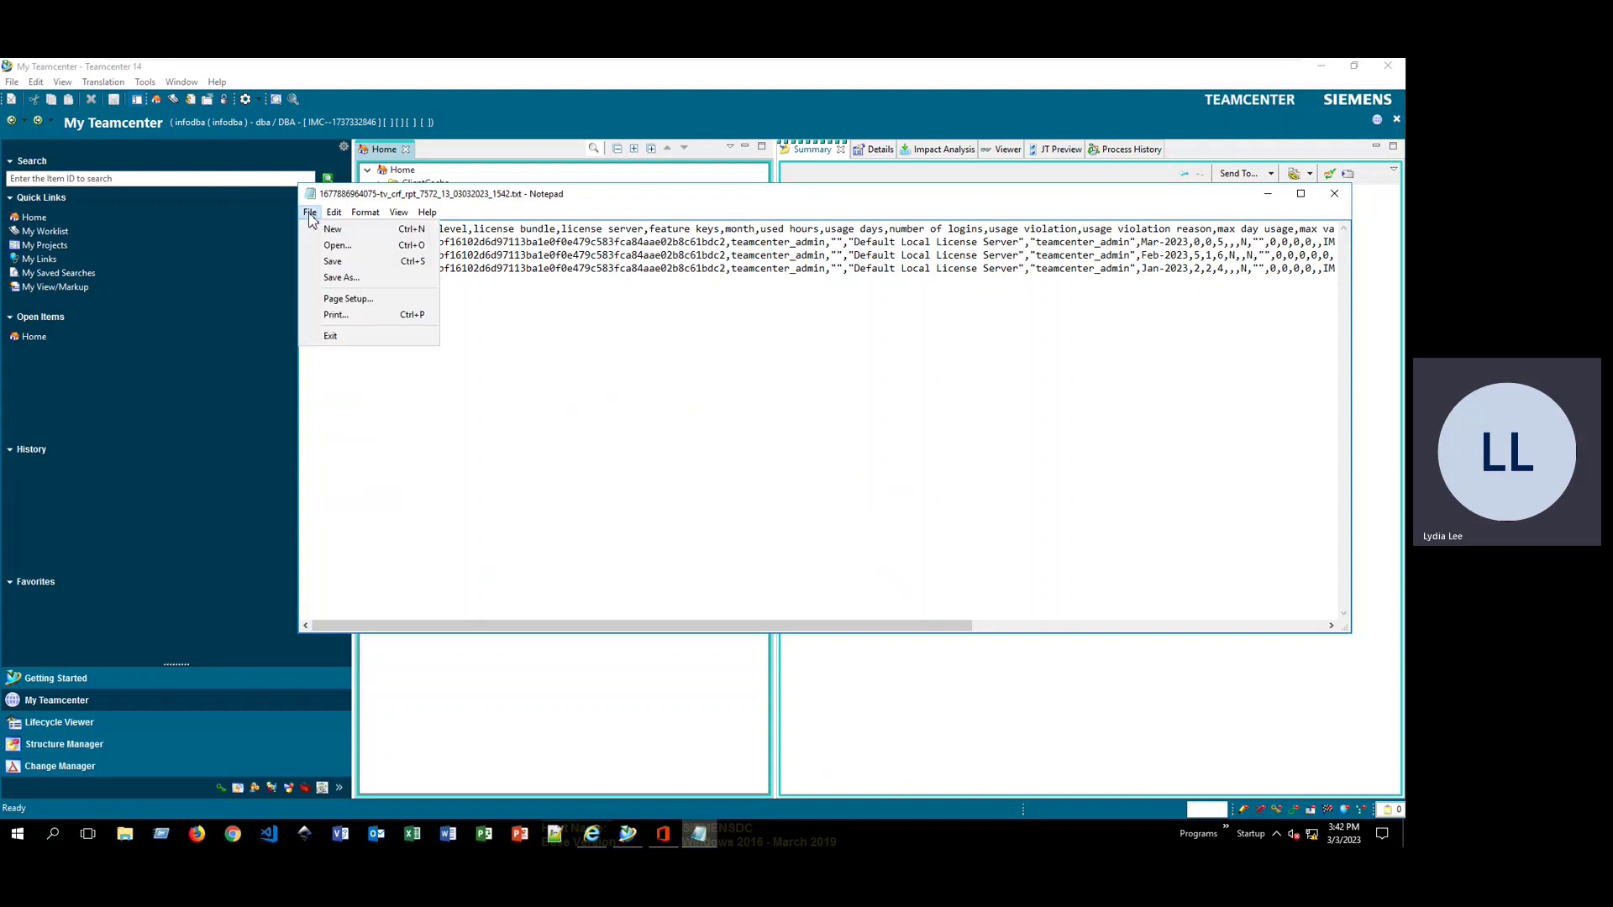
pyautogui.click(332, 277)
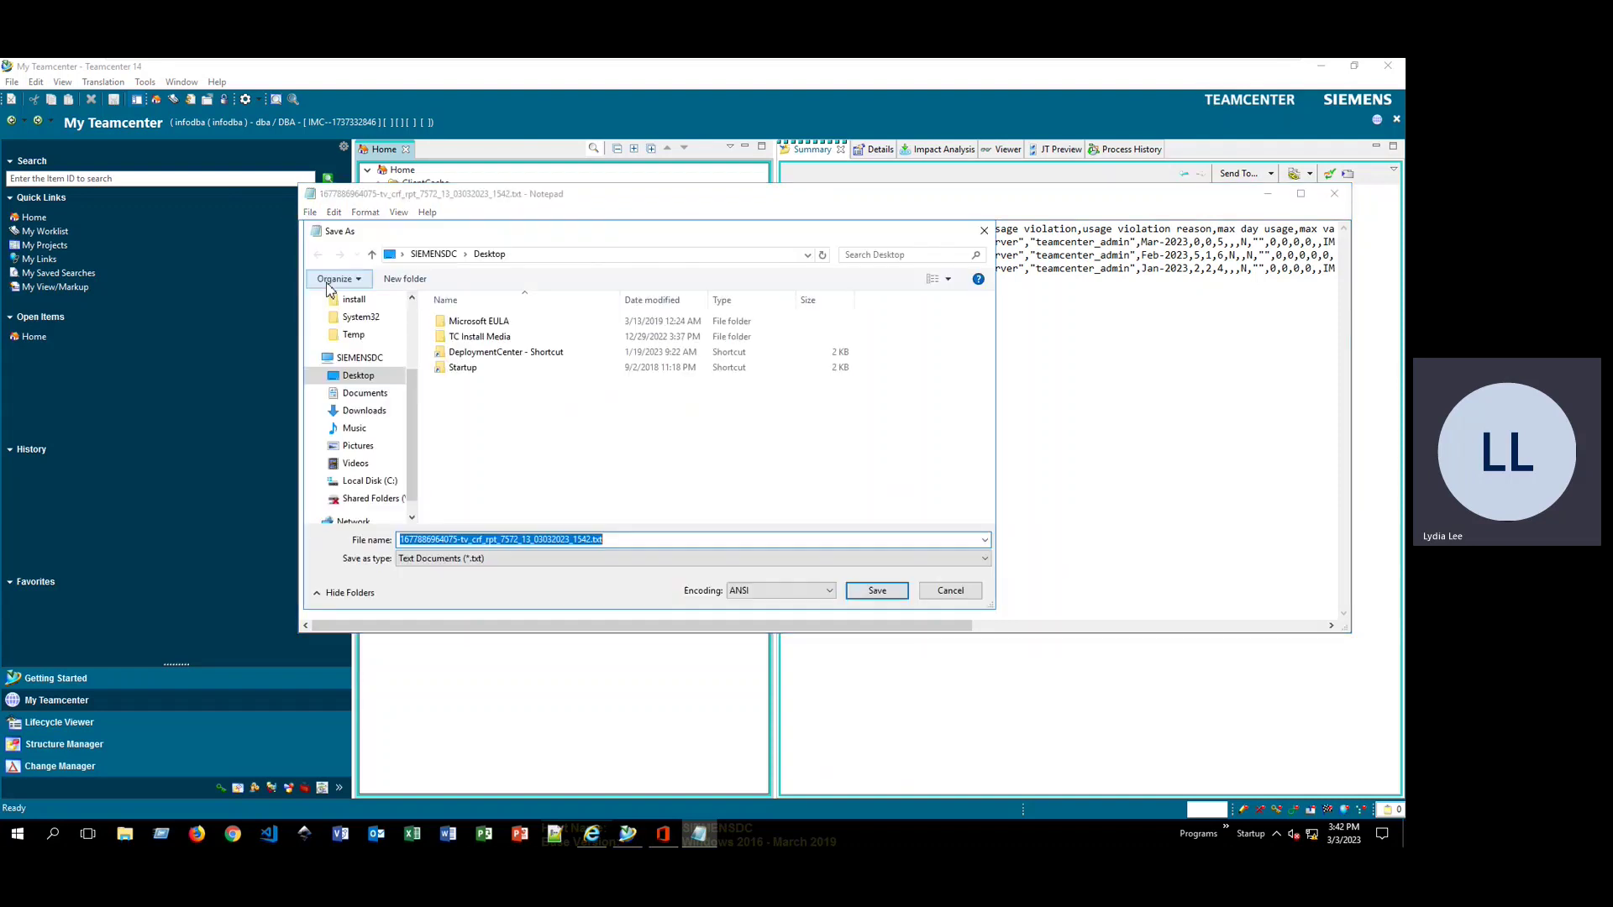
pyautogui.moveTo(360, 349)
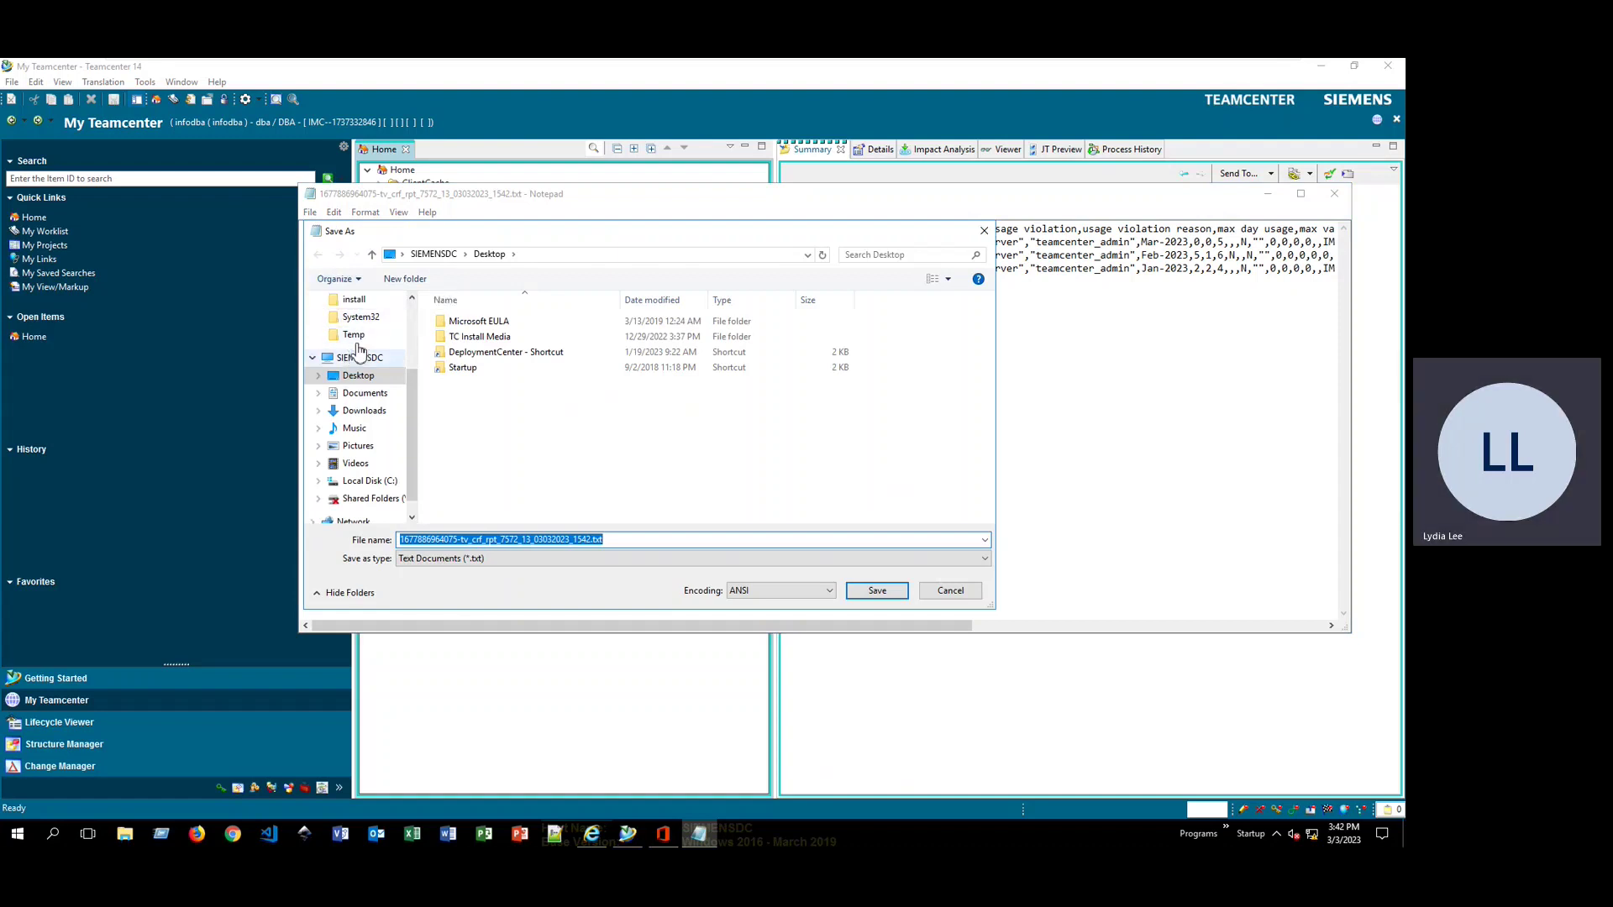
pyautogui.click(354, 335)
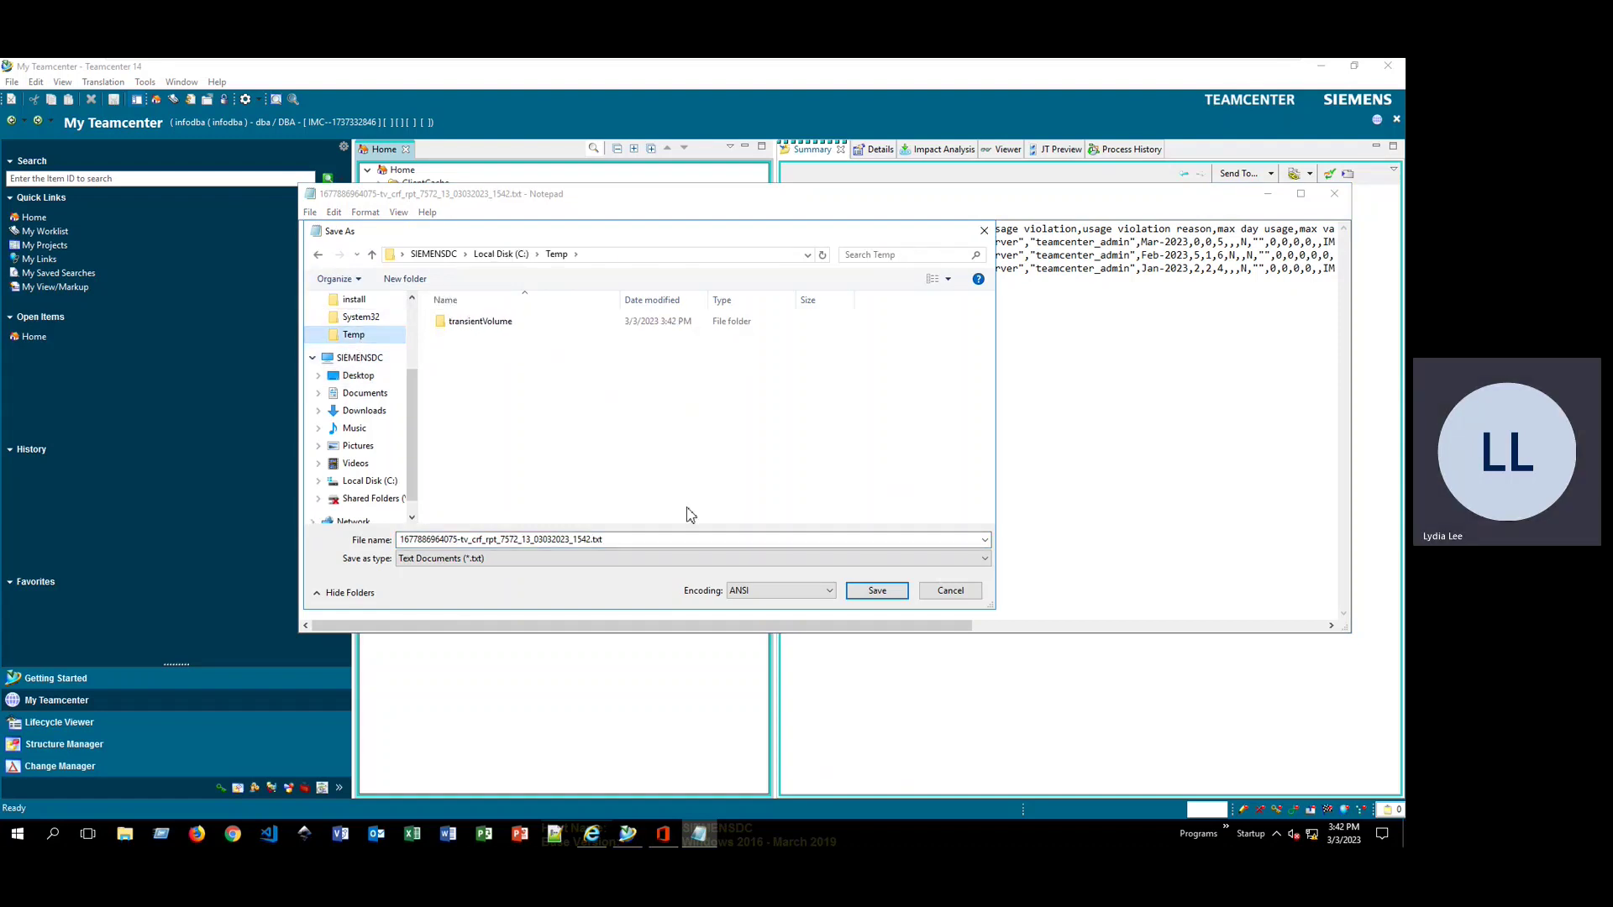
pyautogui.doubleClick(626, 539)
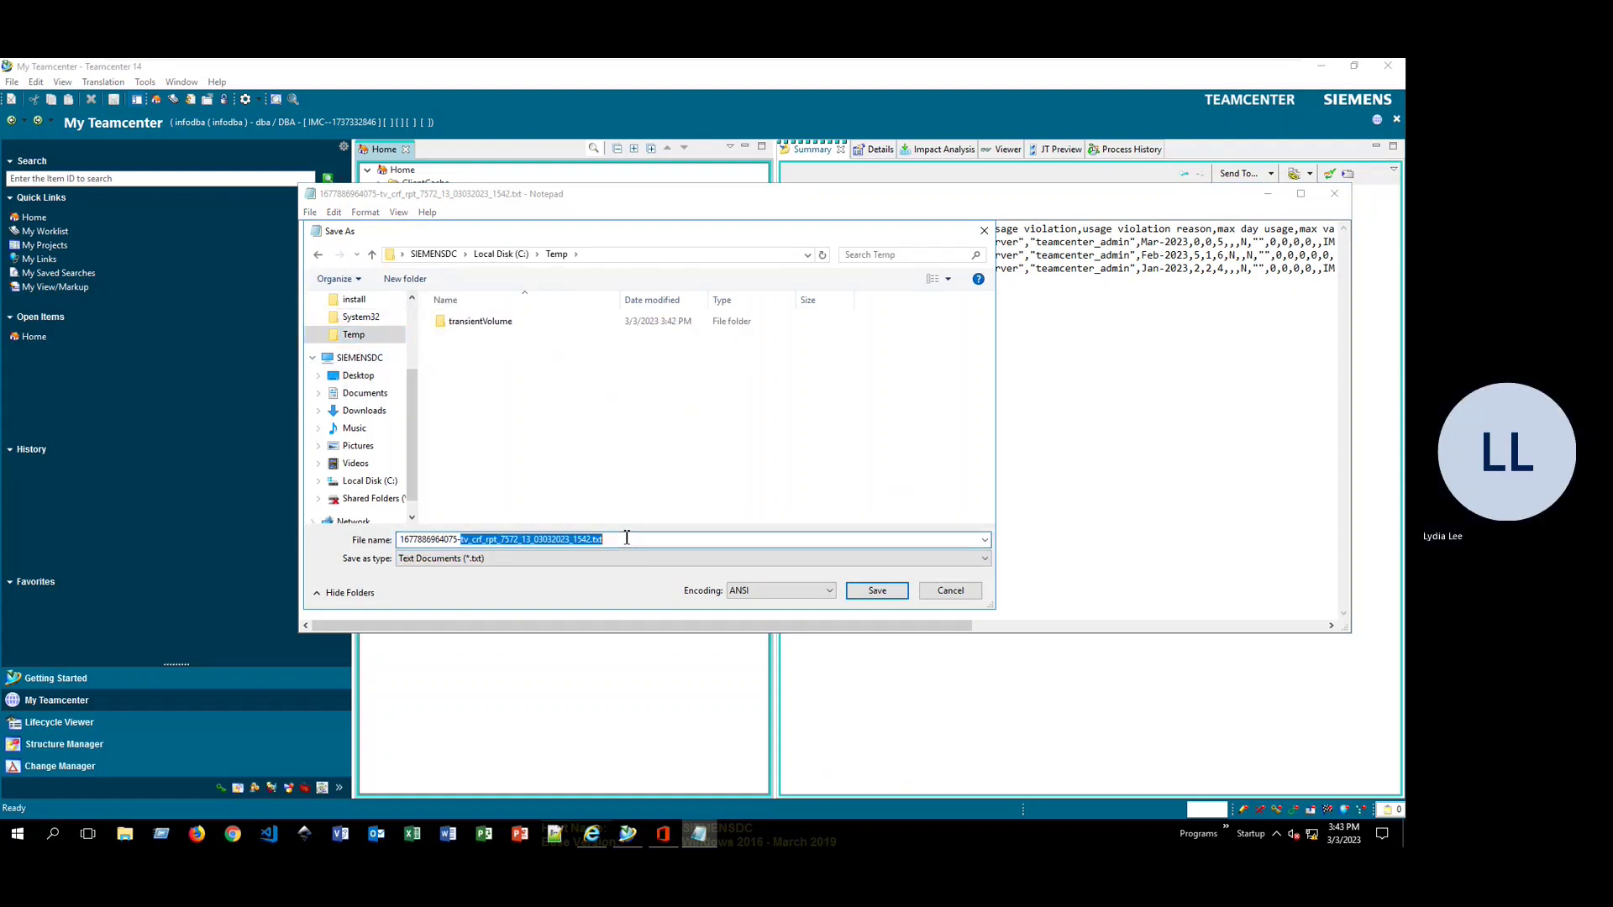
pyautogui.click(609, 540)
pyautogui.doubleClick(600, 539)
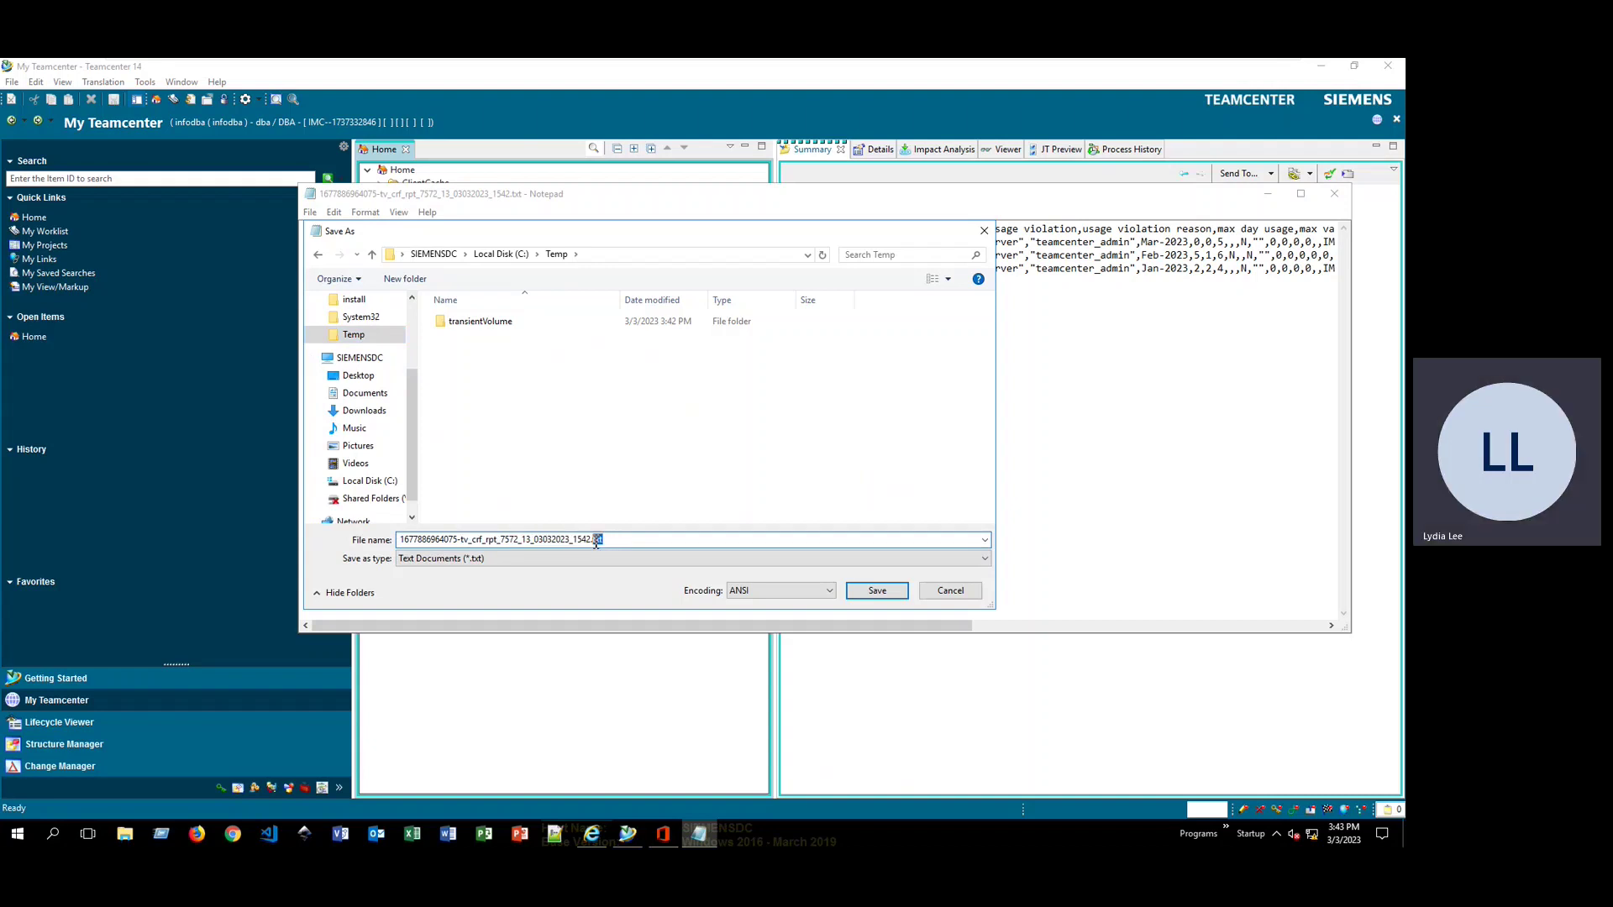
pyautogui.write('csv')
pyautogui.click(576, 558)
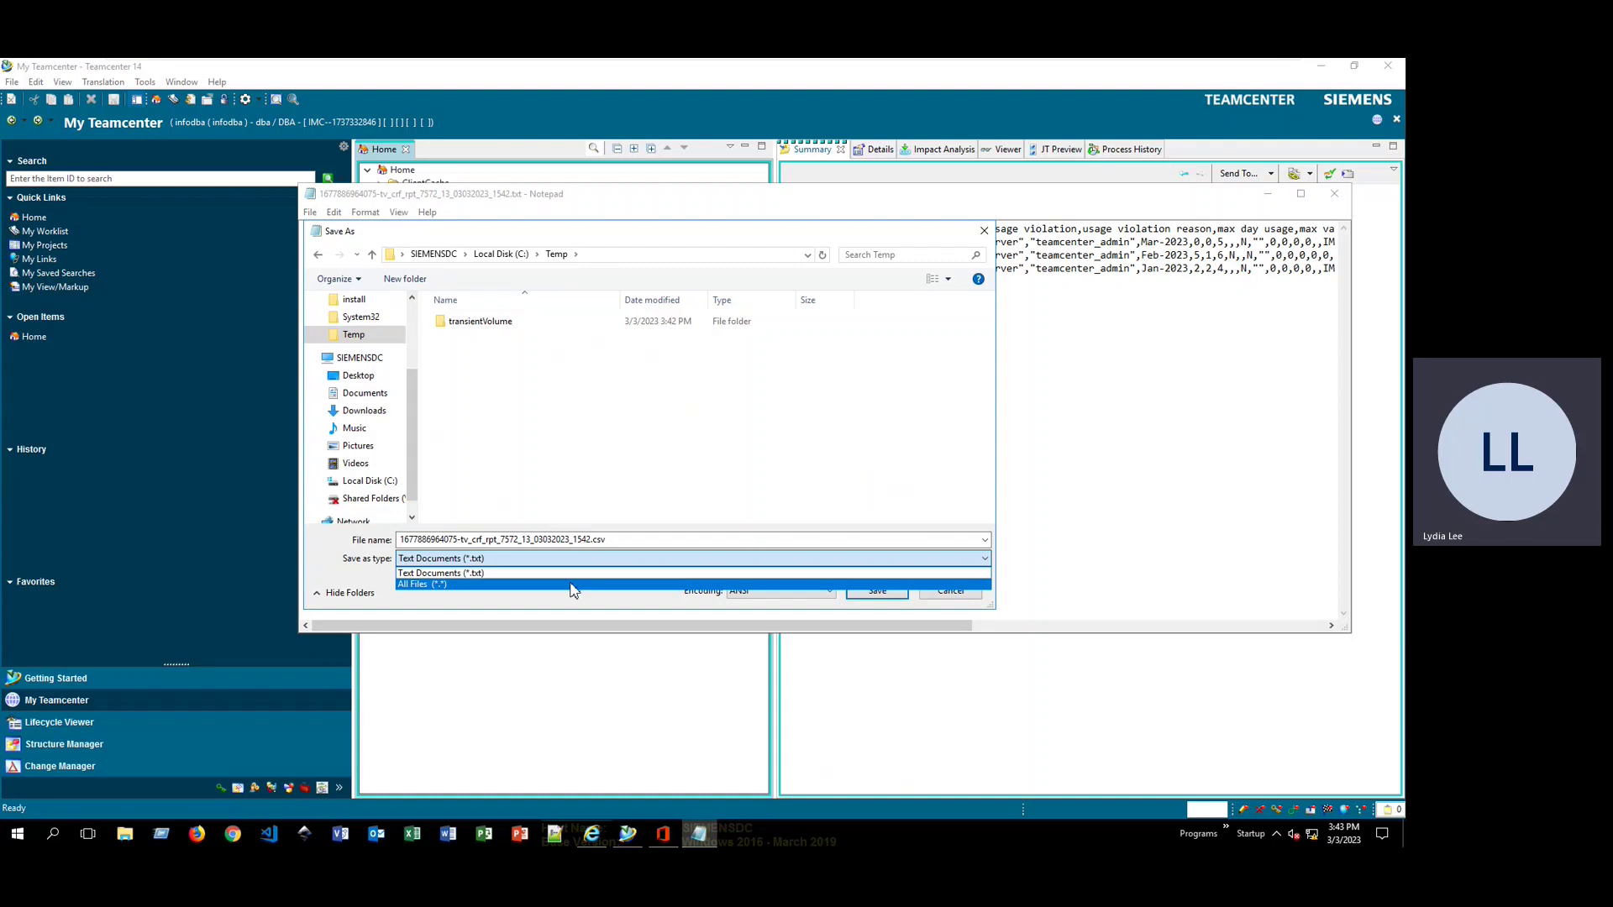
pyautogui.click(573, 578)
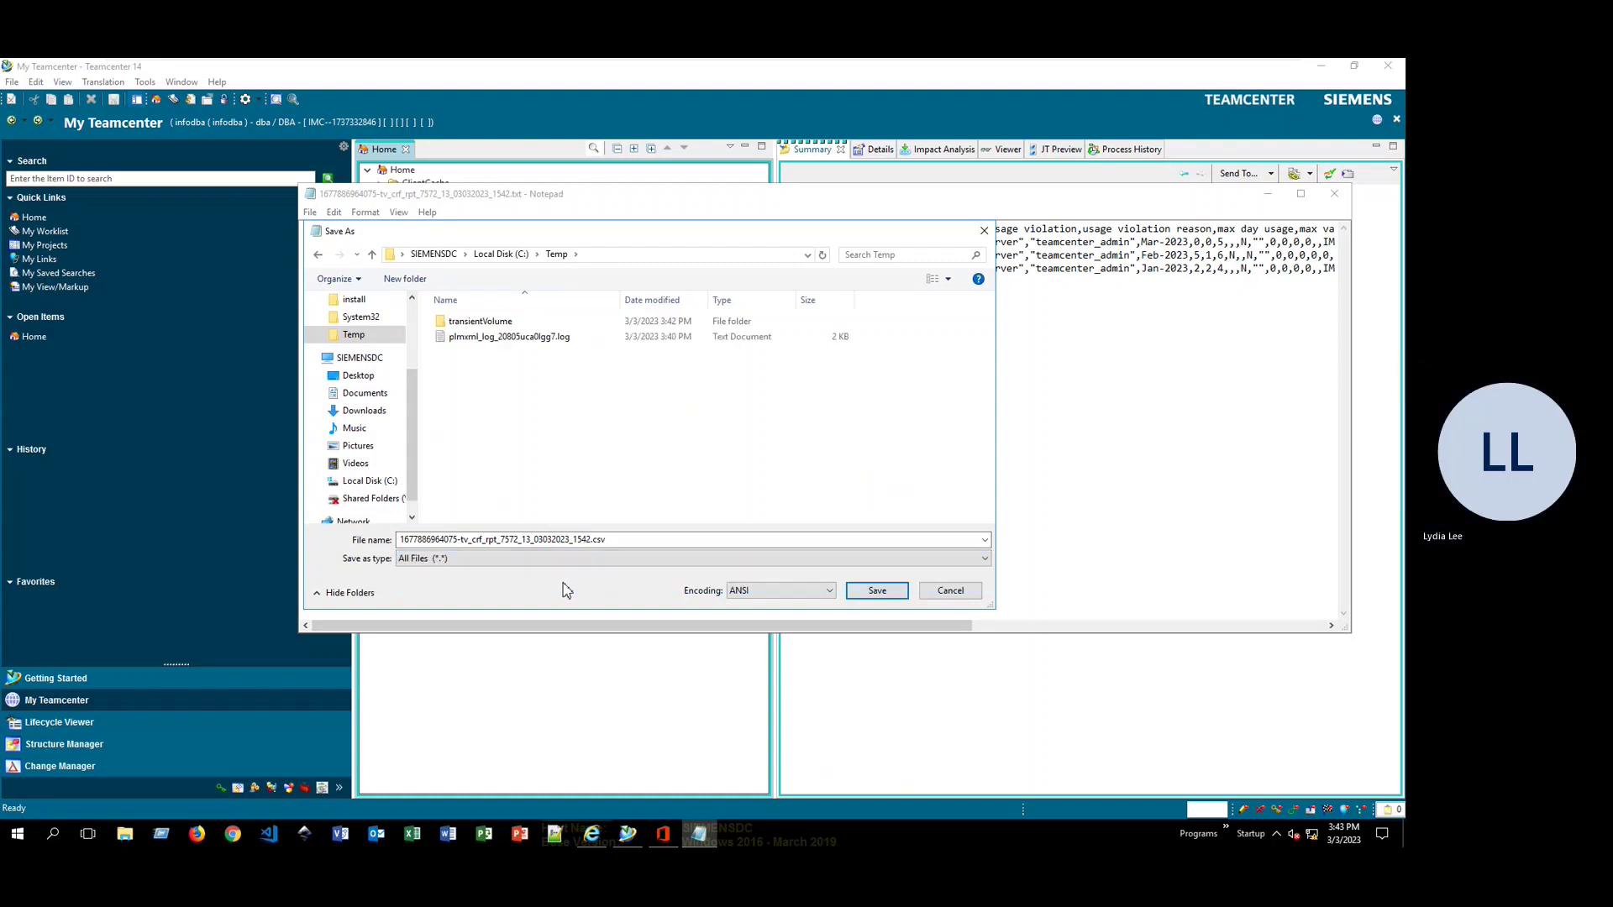
pyautogui.click(878, 591)
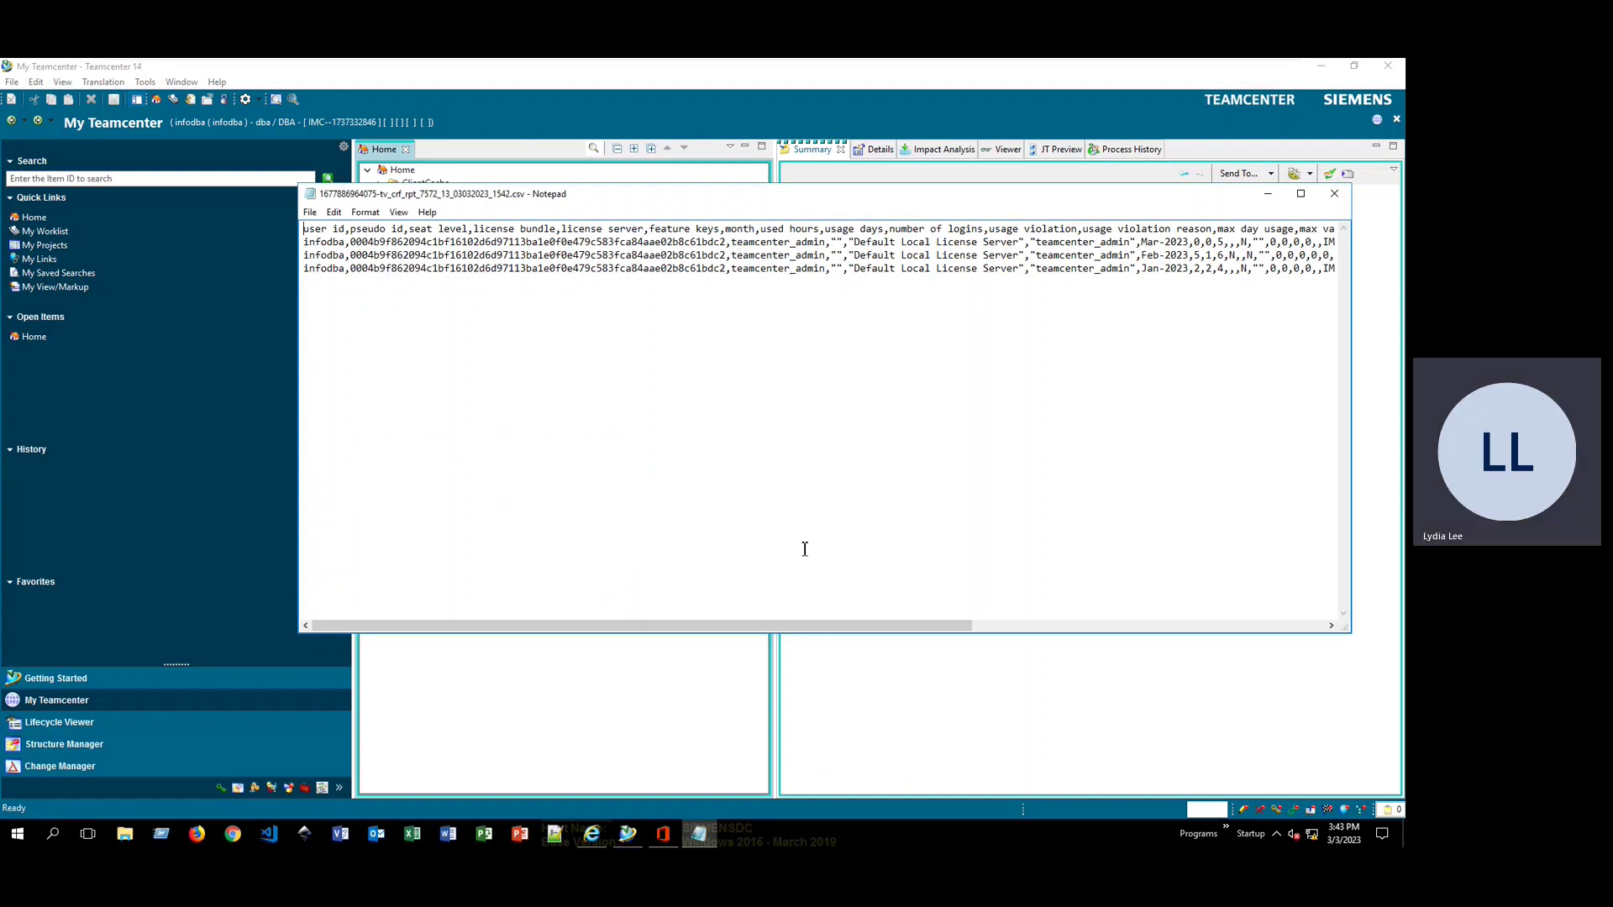
# Open the license usage .csv from the Temp folder in Excel via File Explorer
pyautogui.click(126, 842)
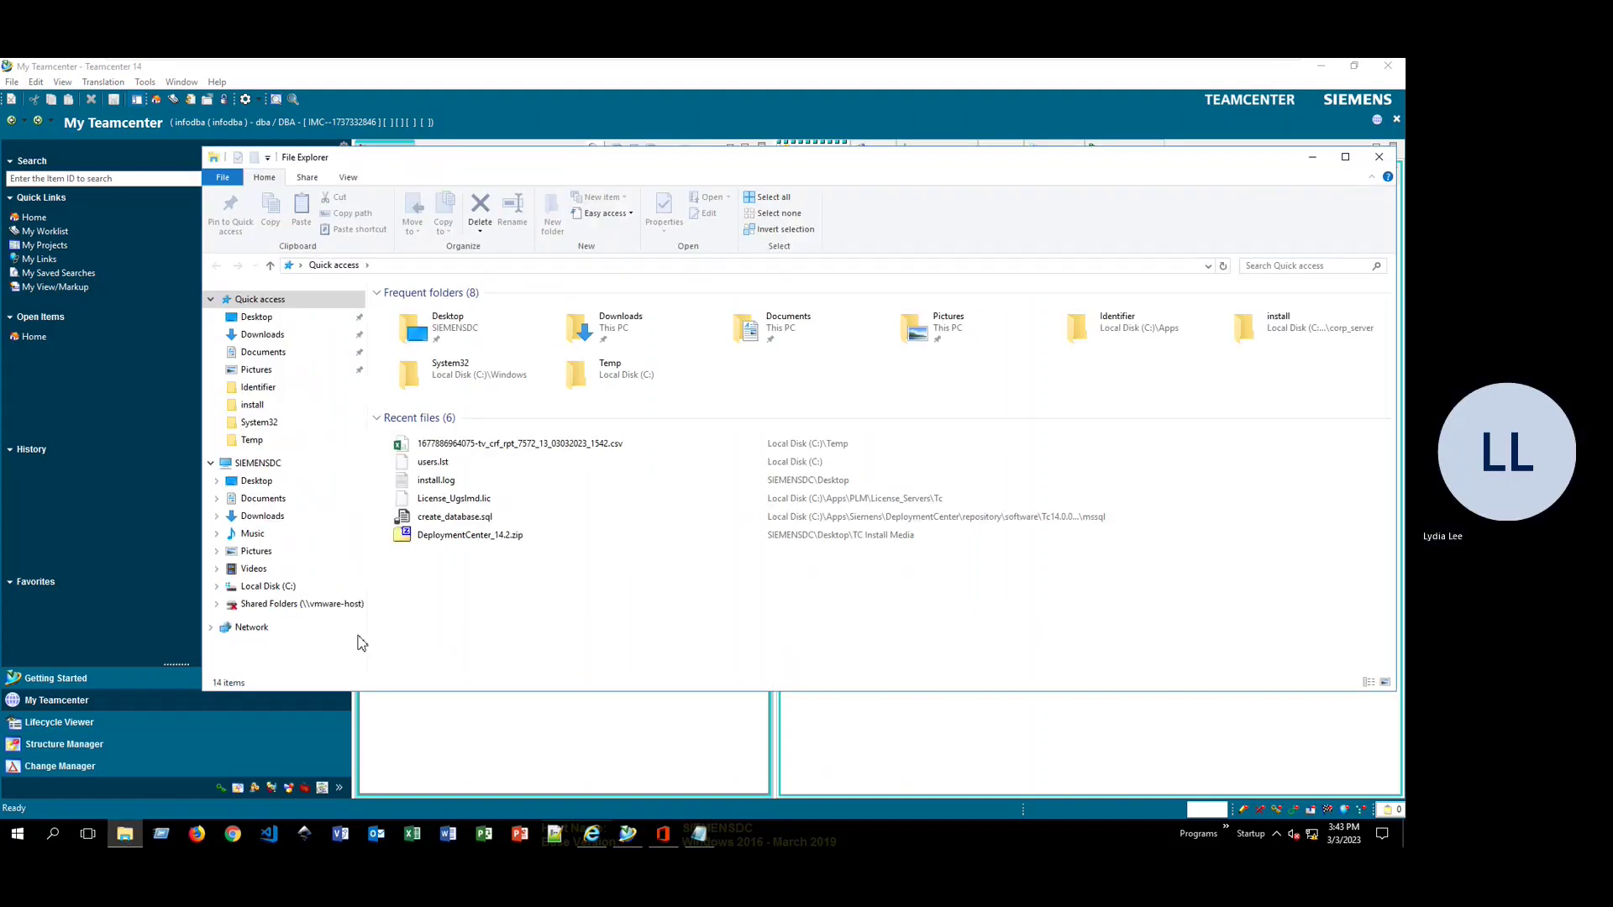
pyautogui.click(275, 440)
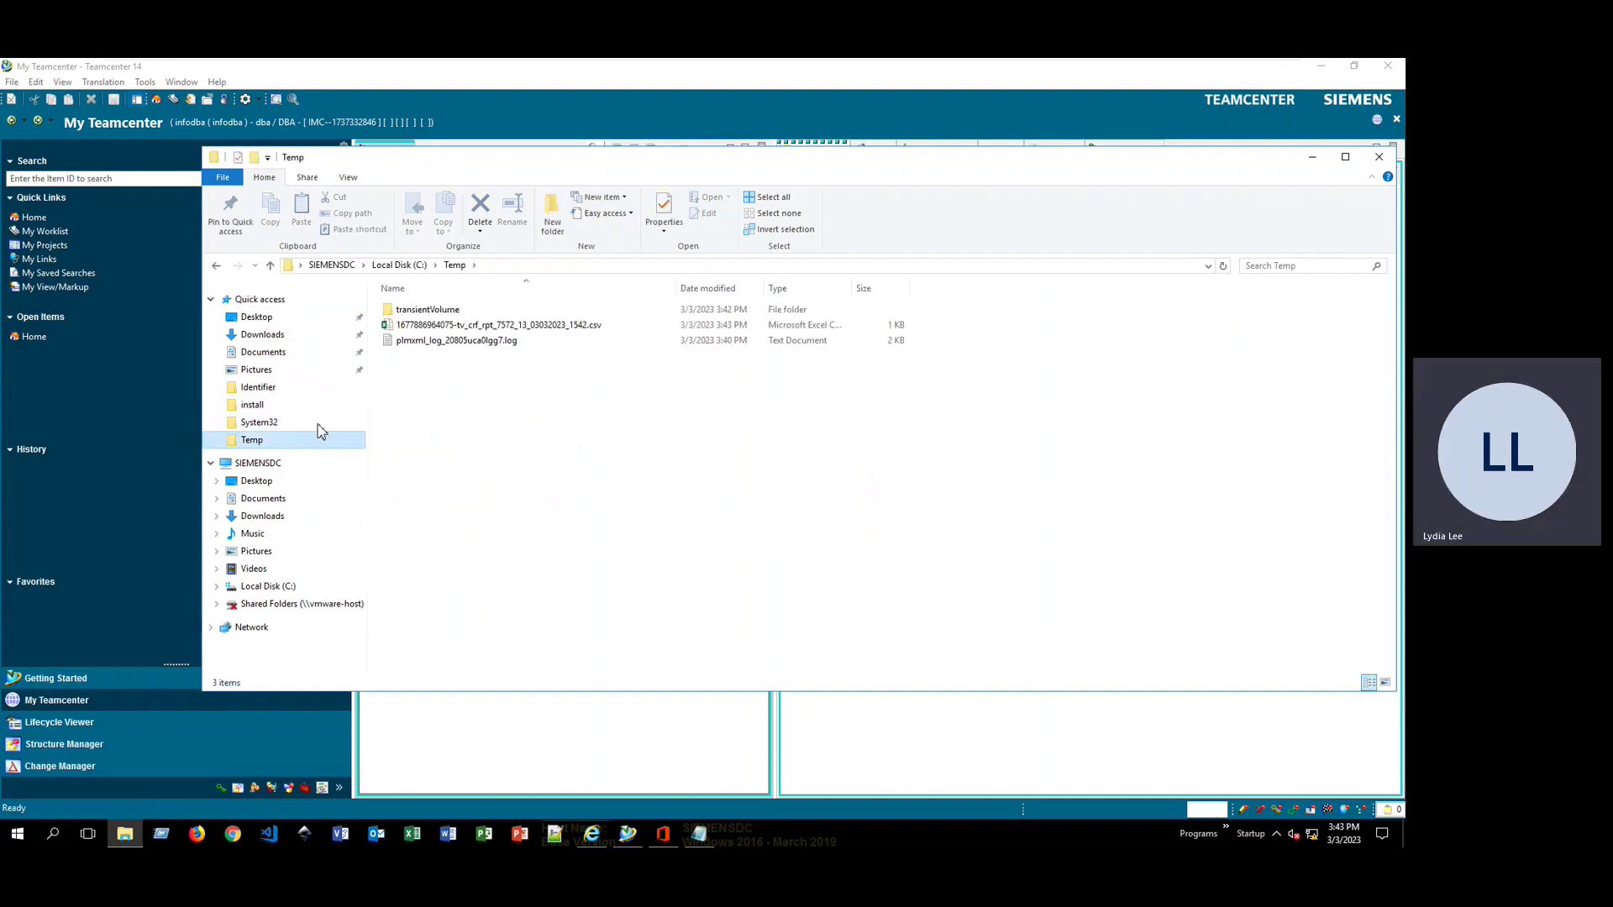
pyautogui.doubleClick(438, 326)
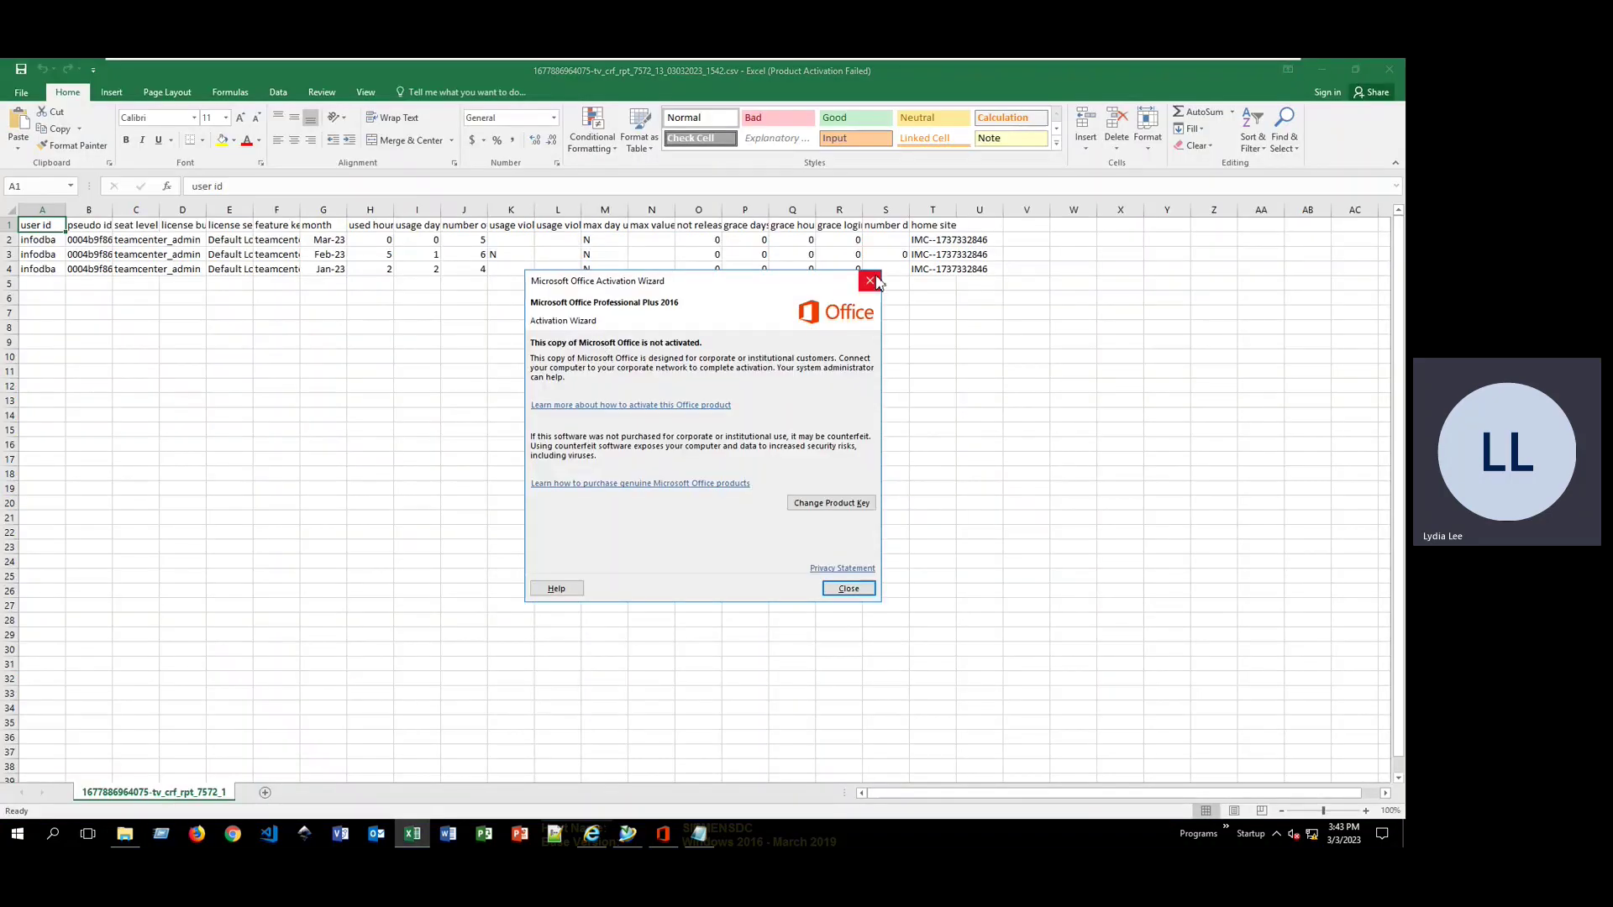
# Dismiss the activation notice, widen columns B, D, E and H, then close Excel without saving
pyautogui.click(878, 280)
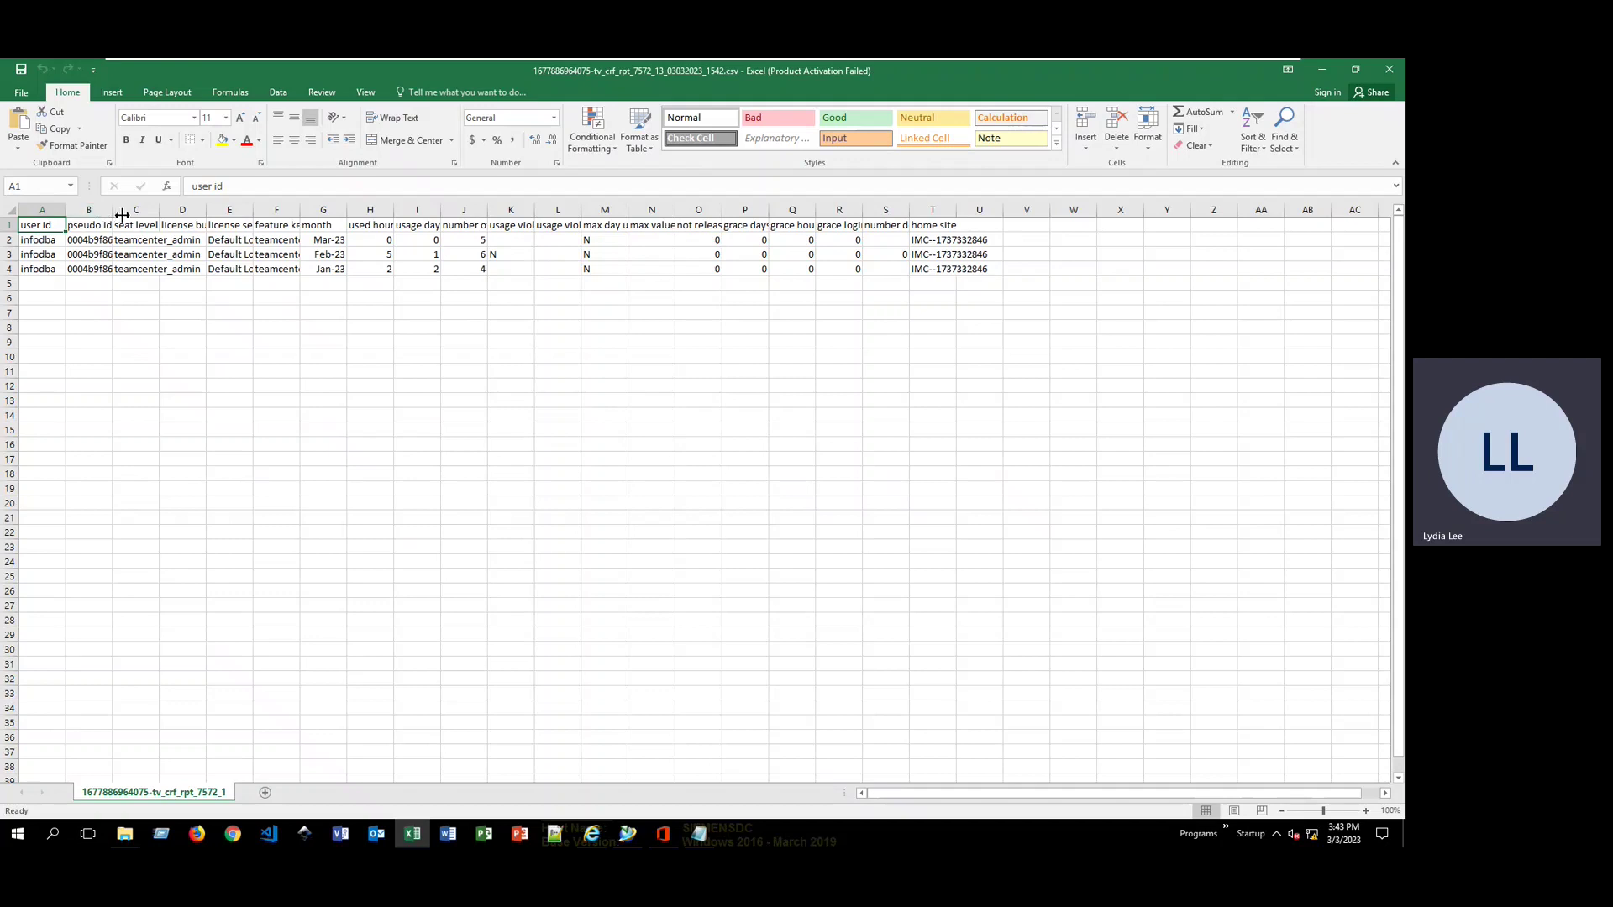
pyautogui.moveTo(122, 215); pyautogui.dragTo(272, 217)
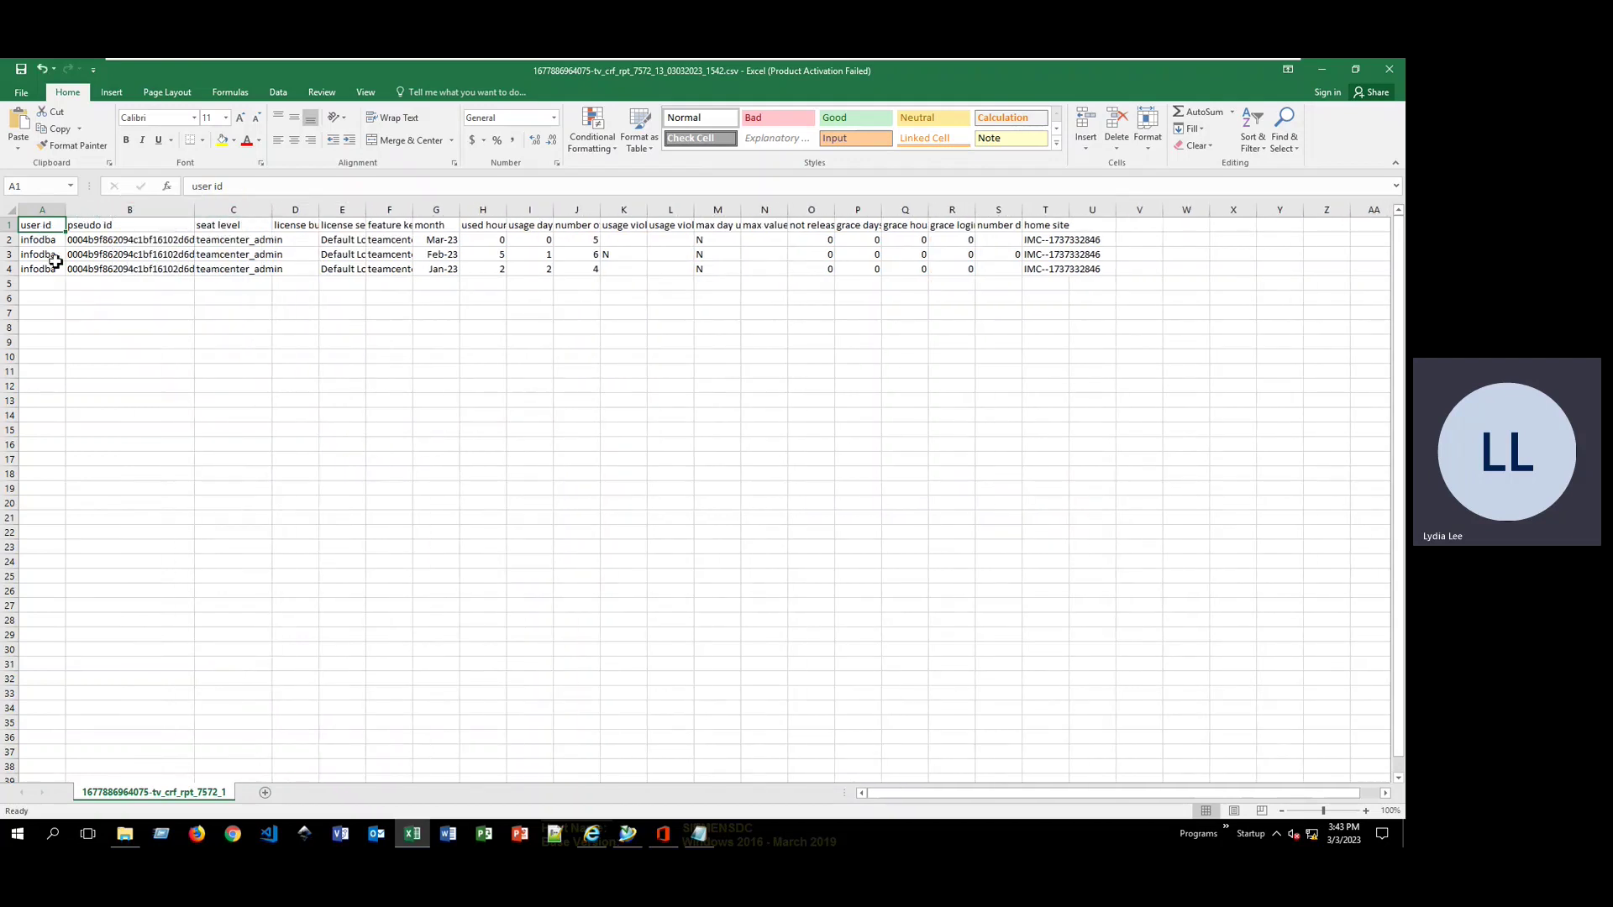
pyautogui.click(46, 242)
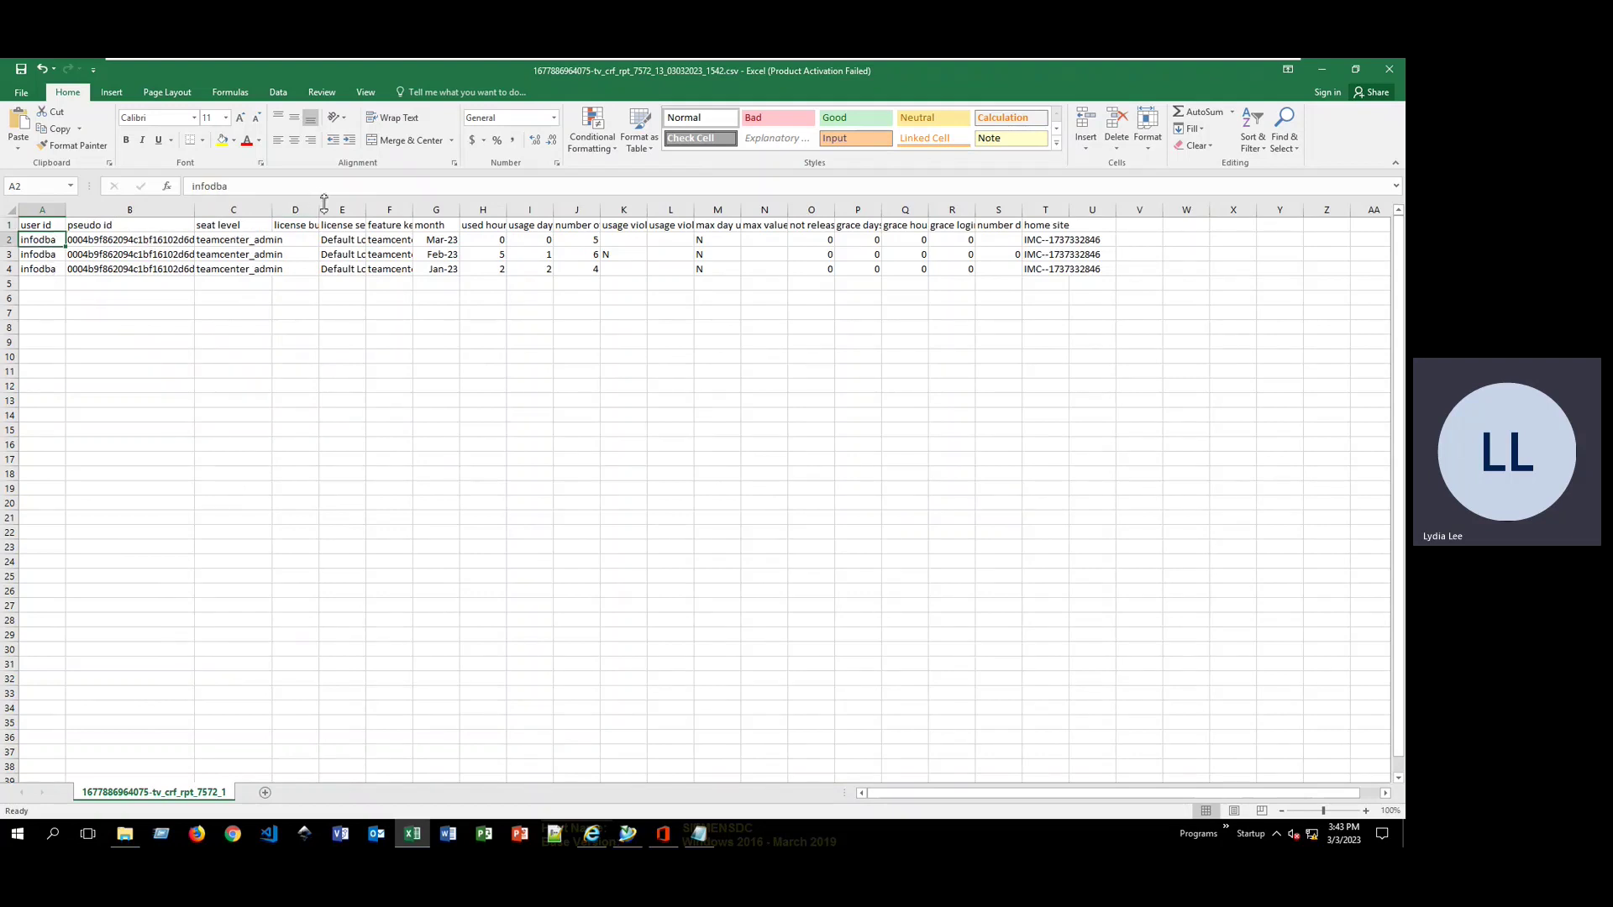
pyautogui.moveTo(324, 207); pyautogui.dragTo(354, 206)
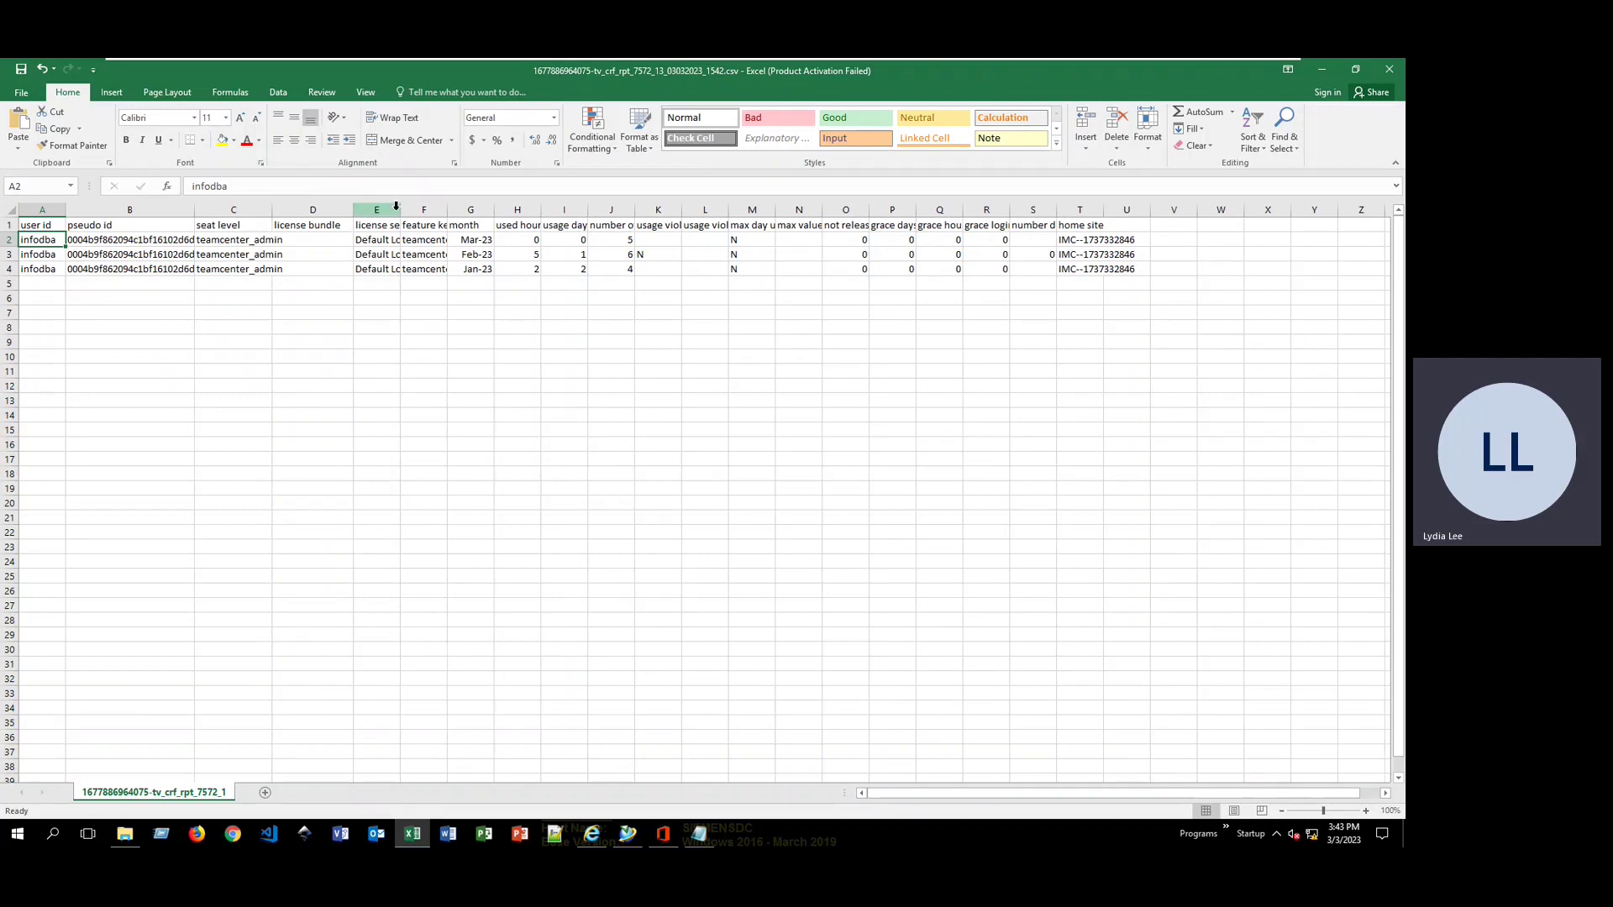
pyautogui.moveTo(396, 207); pyautogui.dragTo(444, 206)
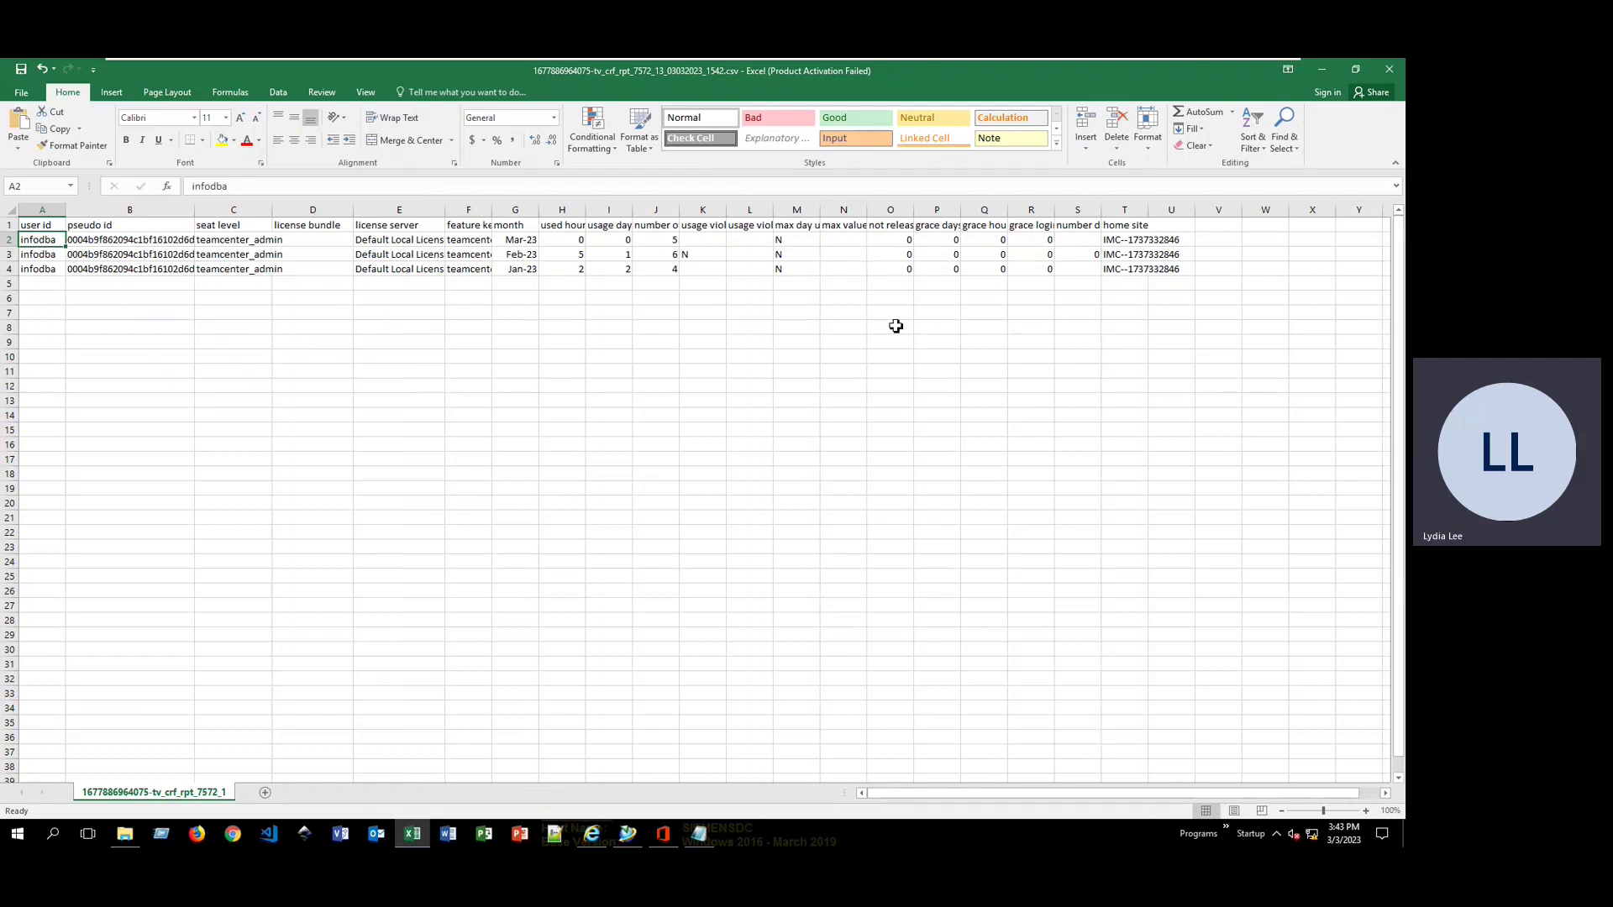
pyautogui.moveTo(586, 209); pyautogui.dragTo(673, 209)
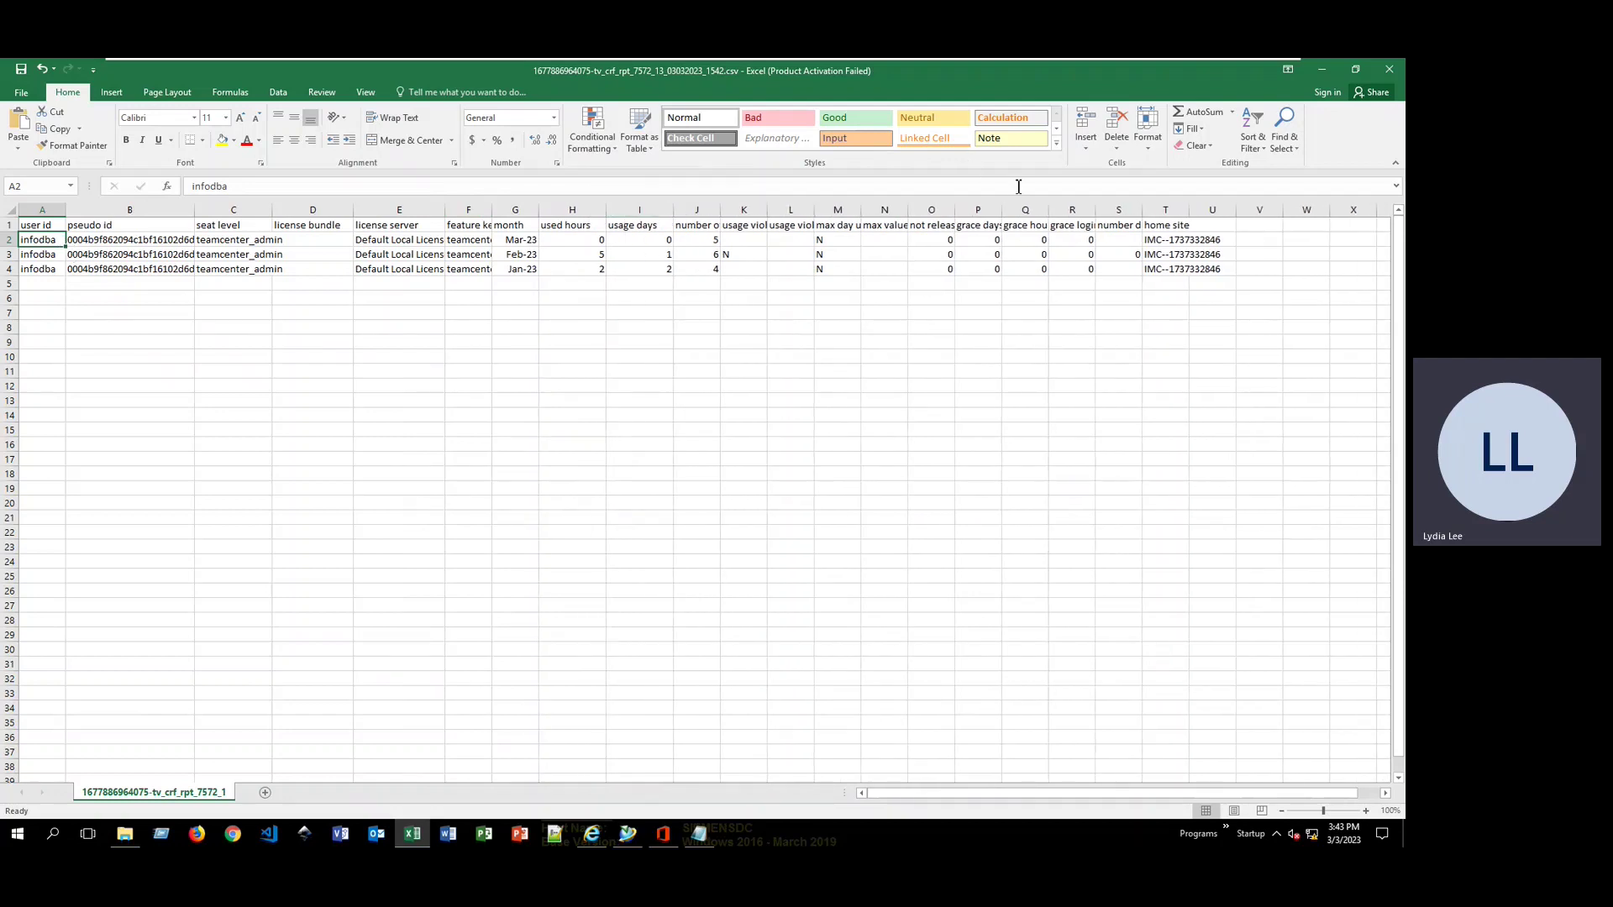
pyautogui.click(1388, 70)
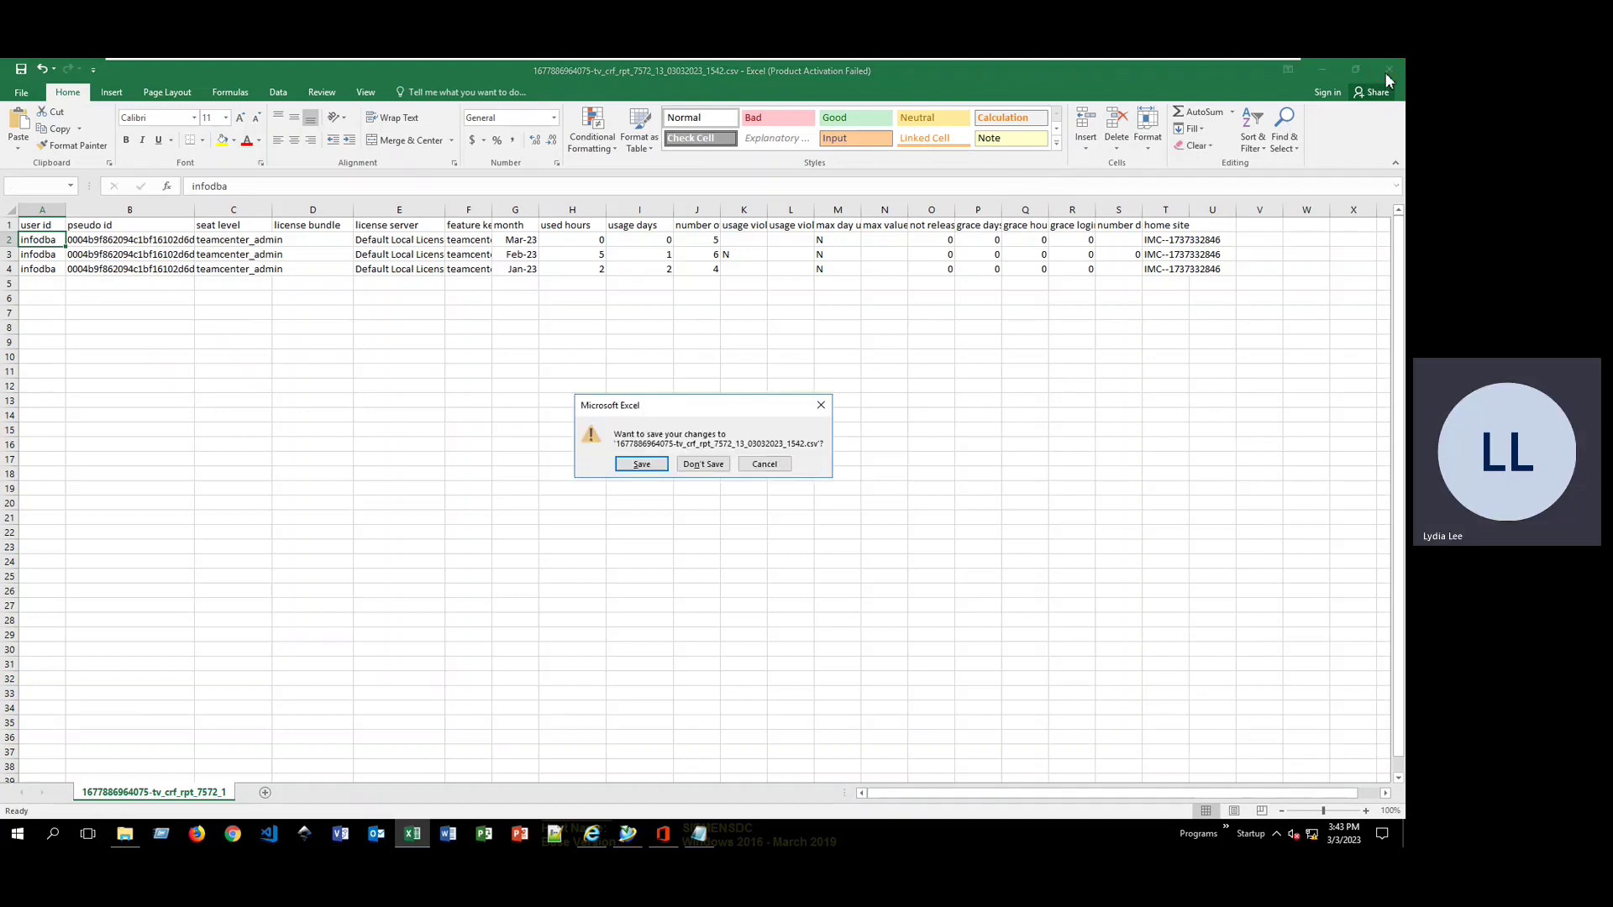
pyautogui.click(728, 467)
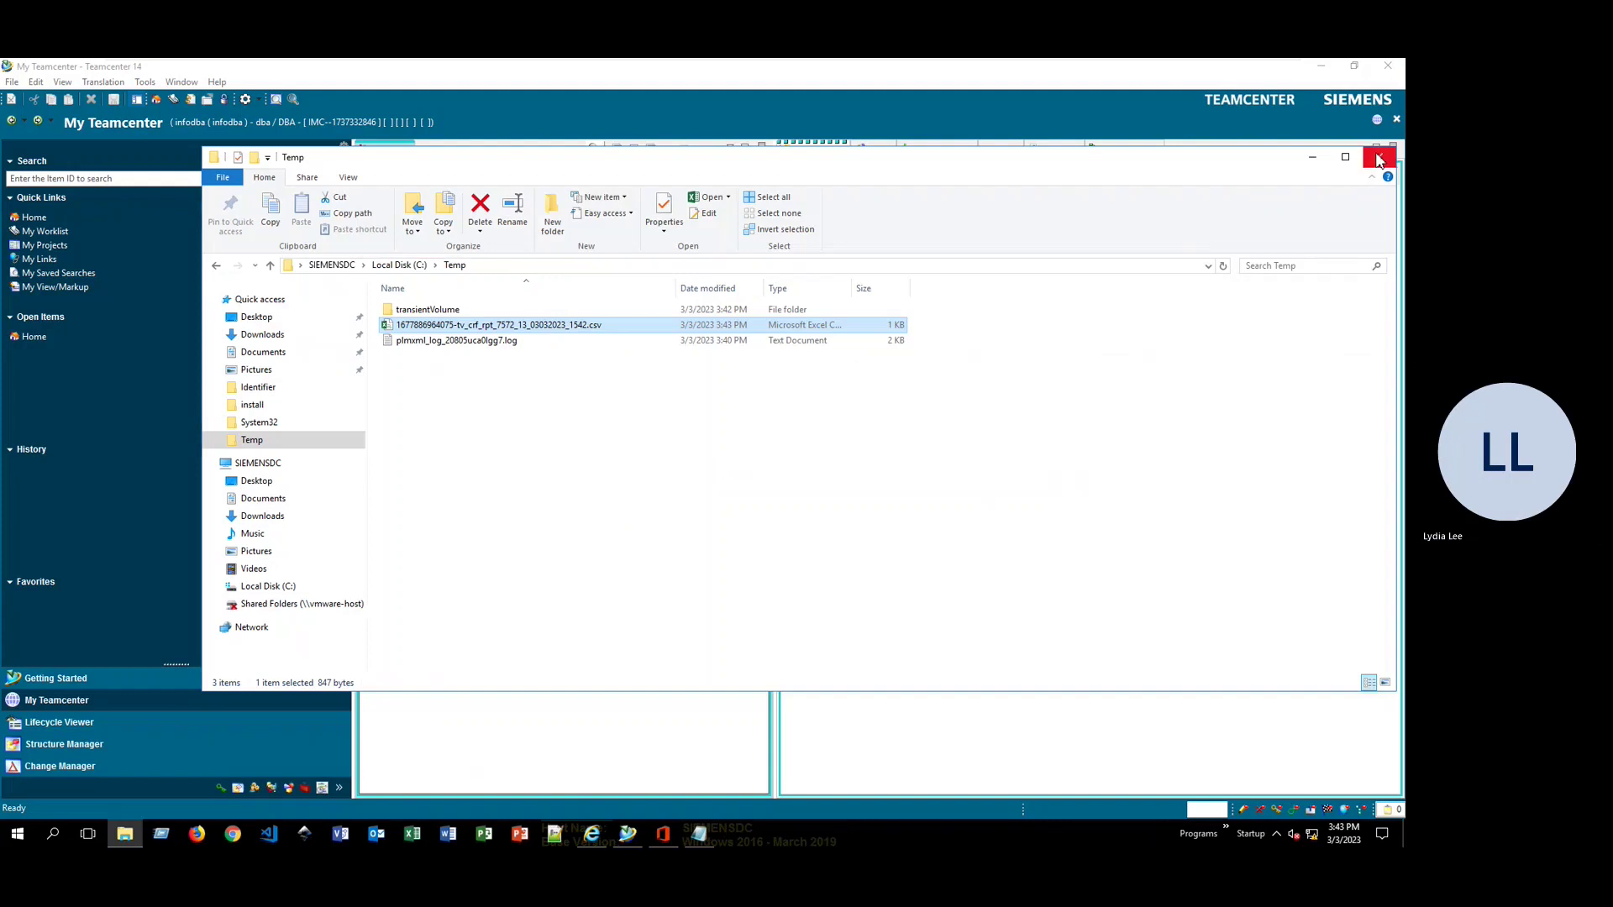
# Close File Explorer, Notepad and the Report Generation Wizard
pyautogui.click(1378, 161)
pyautogui.click(1336, 187)
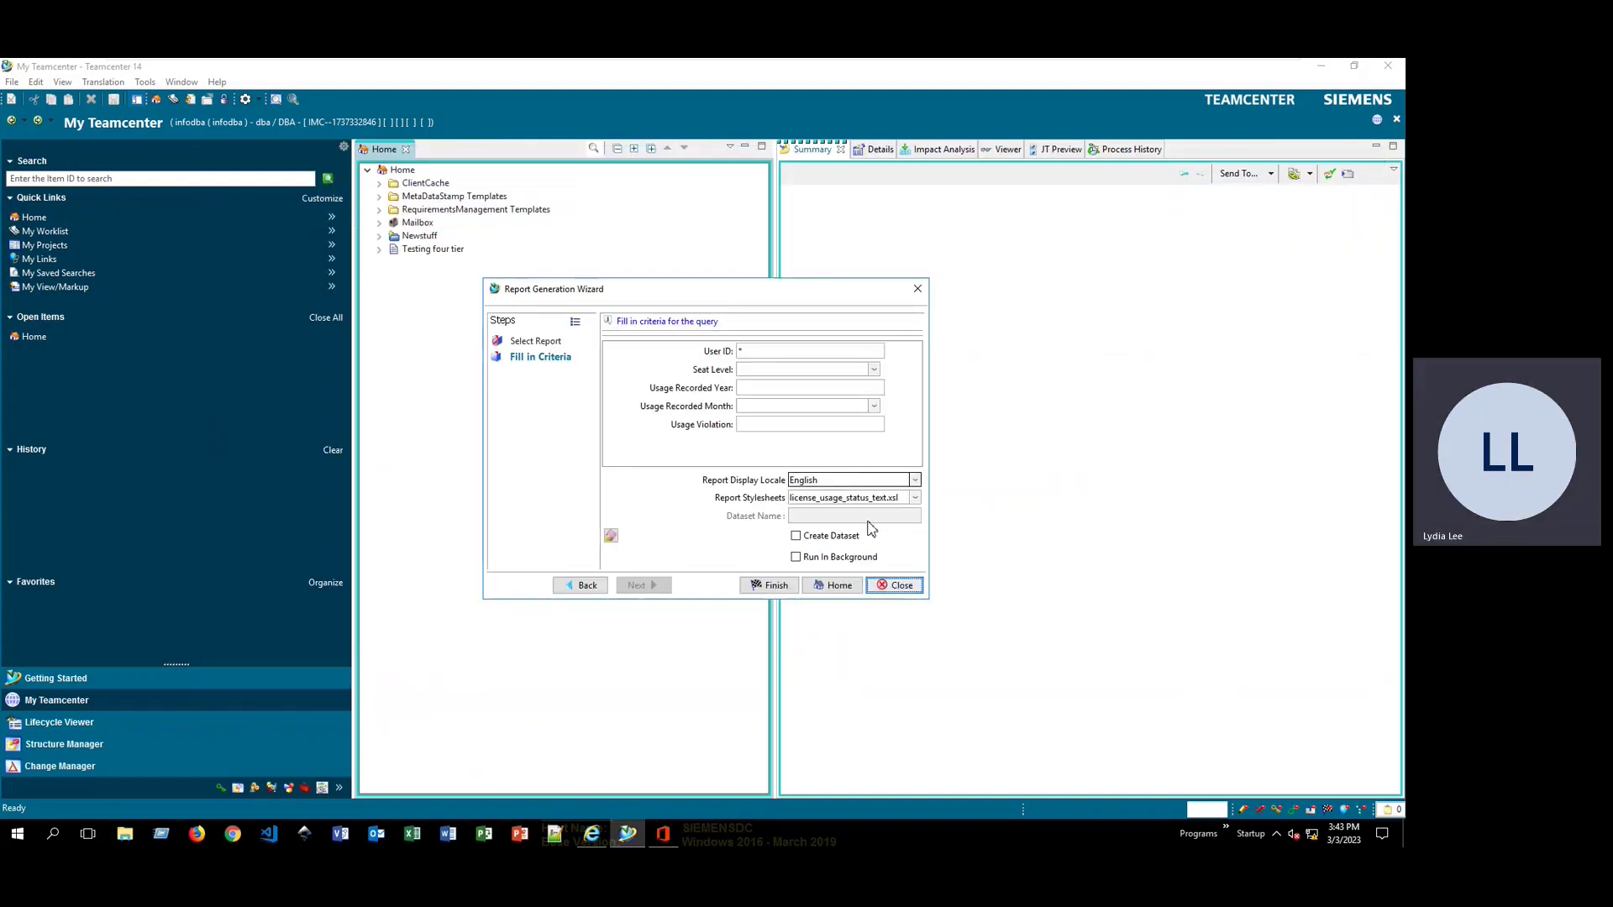
pyautogui.click(890, 587)
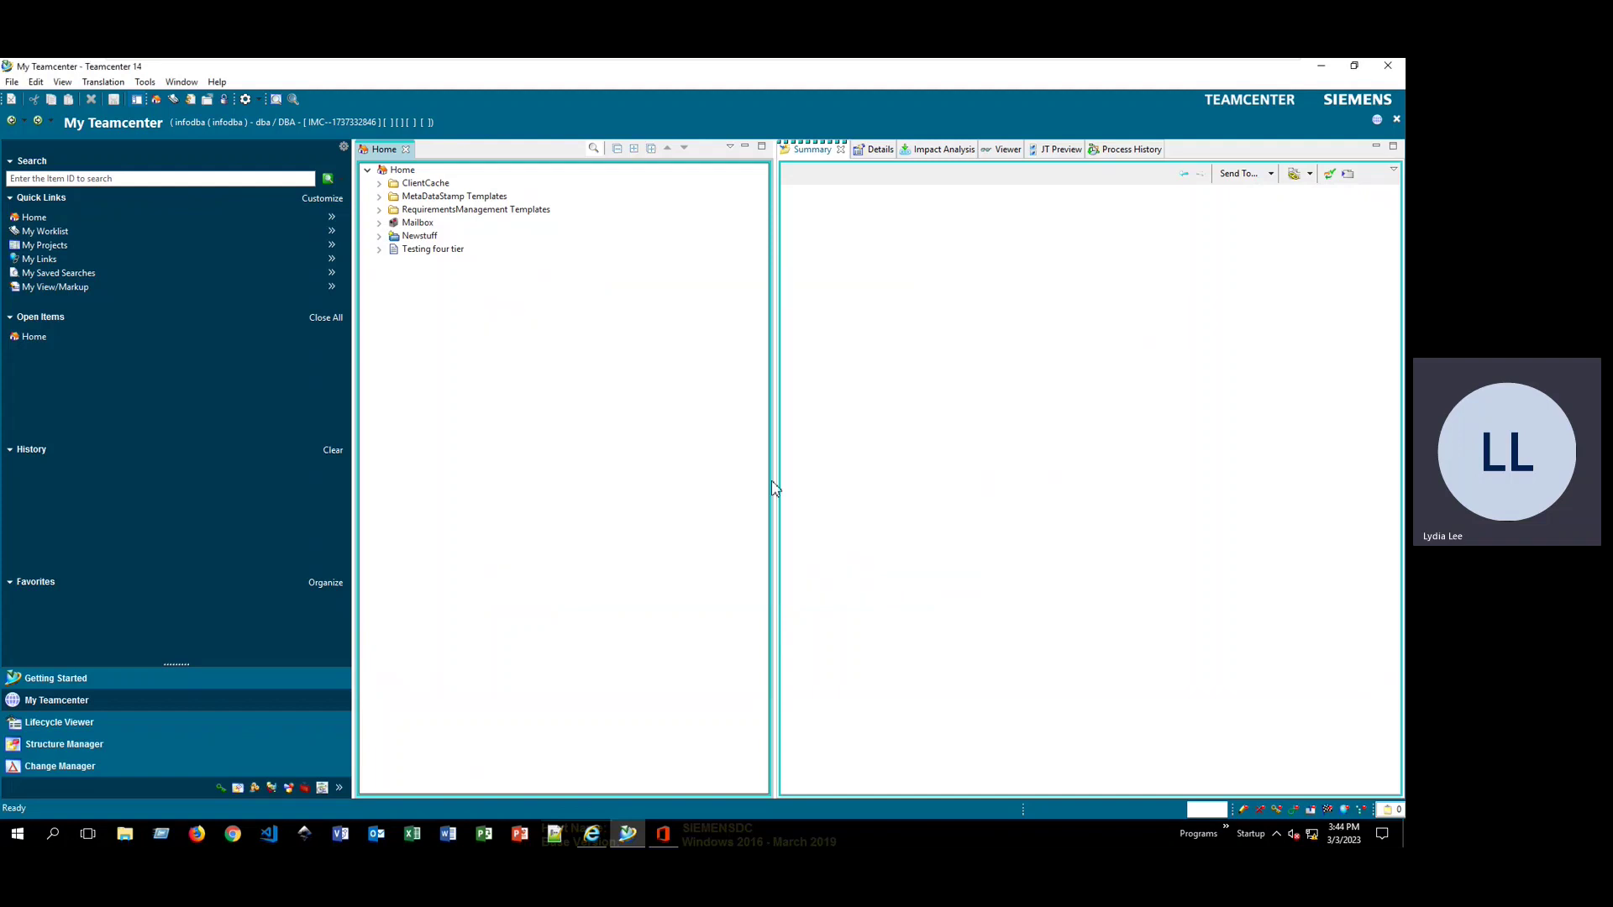